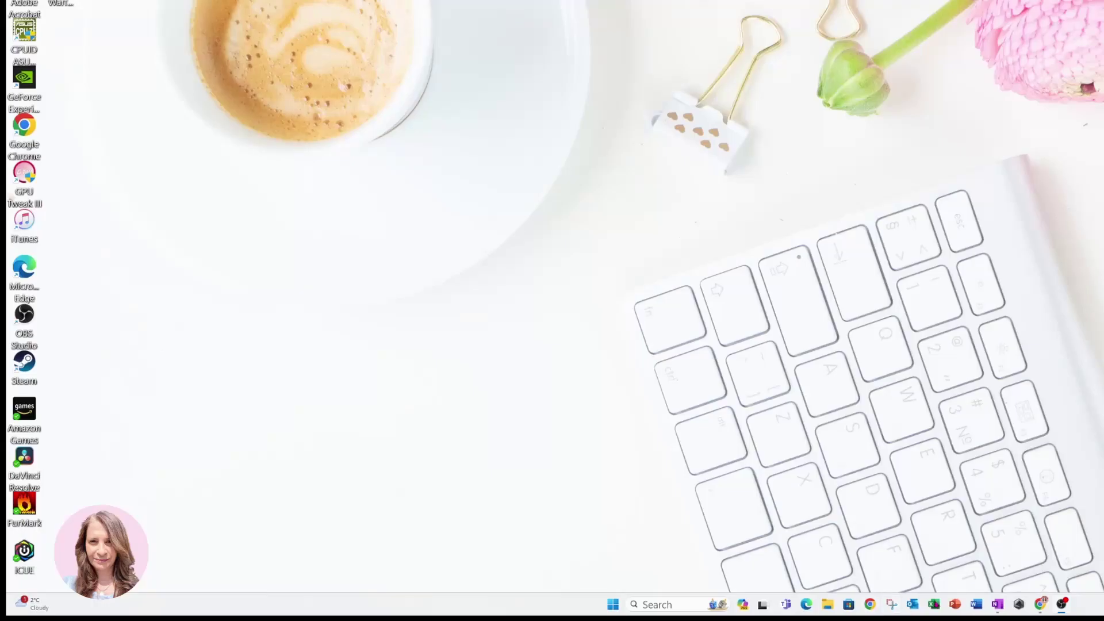
Open Chrome at full width and start a blank Facebook Post (Landscape) design
{"action": "left_click", "coordinate": [1041, 603]}
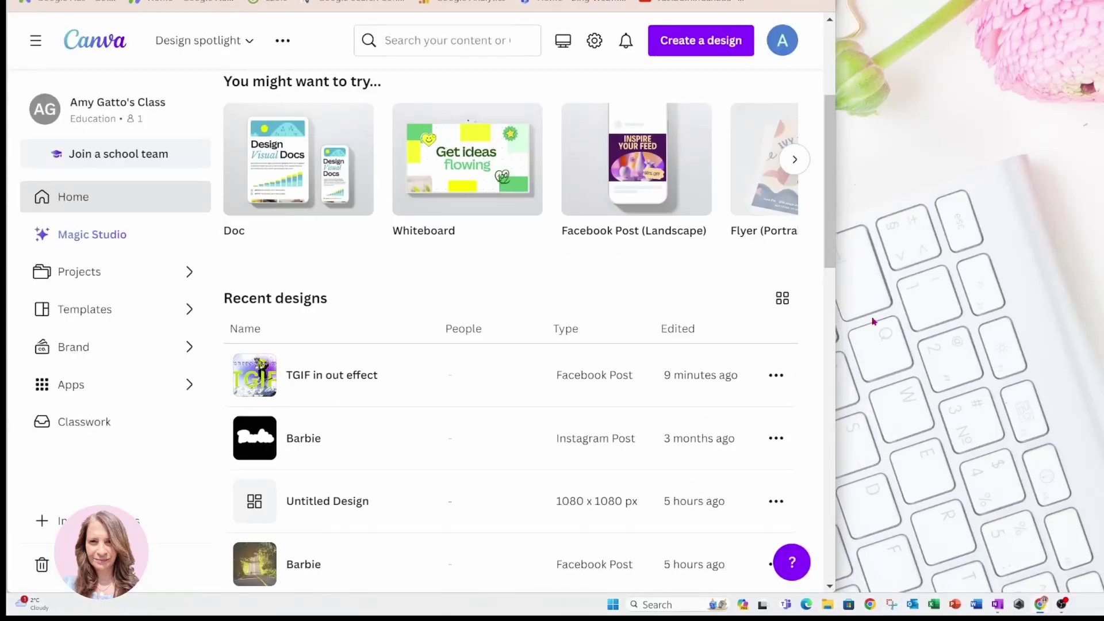
{"action": "left_click_drag", "start_coordinate": [840, 332], "coordinate": [1103, 327]}
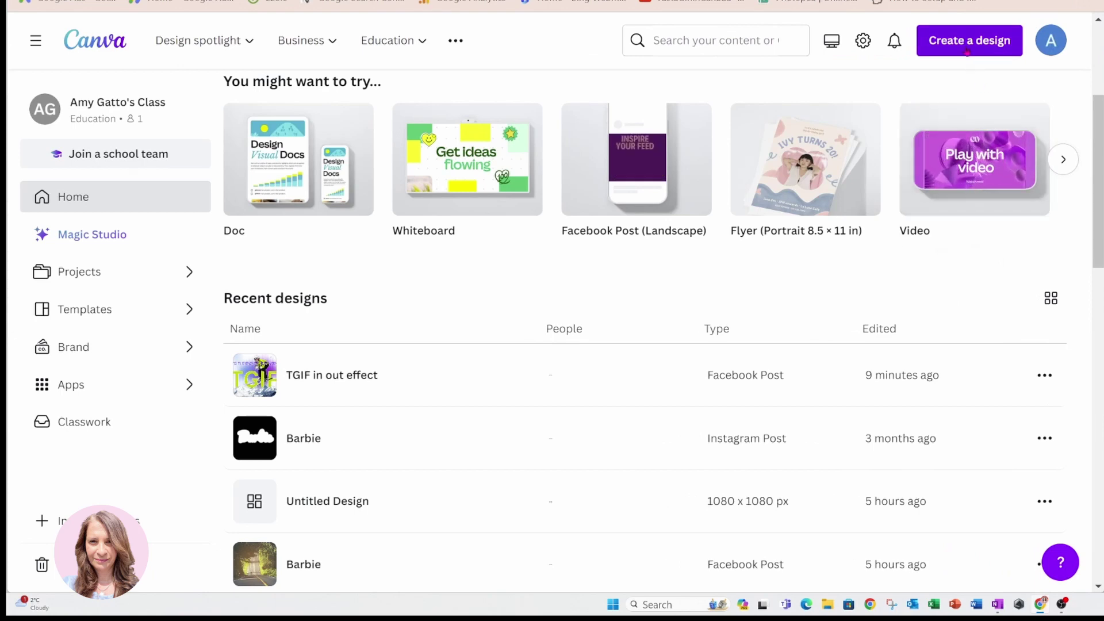
{"action": "left_click", "coordinate": [968, 49]}
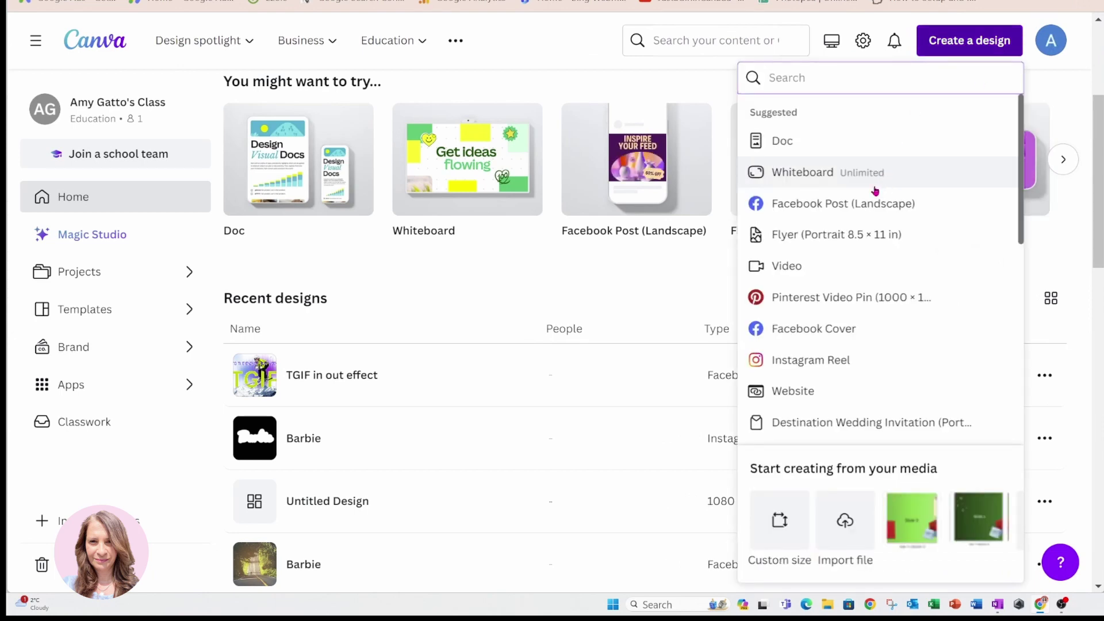
{"action": "left_click", "coordinate": [842, 200]}
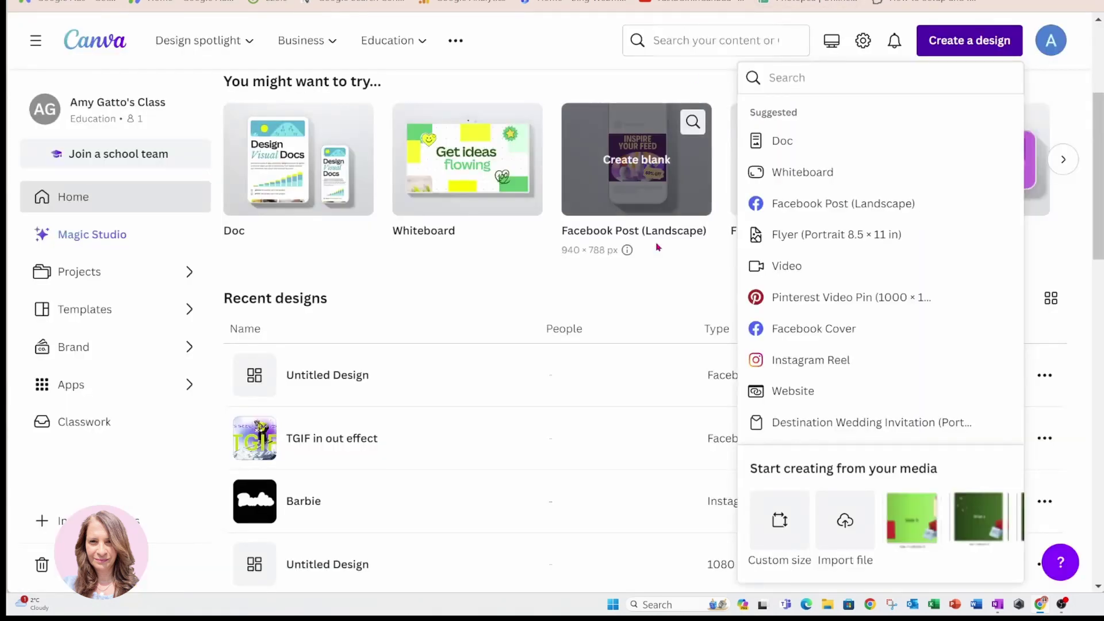
{"action": "left_click", "coordinate": [670, 266]}
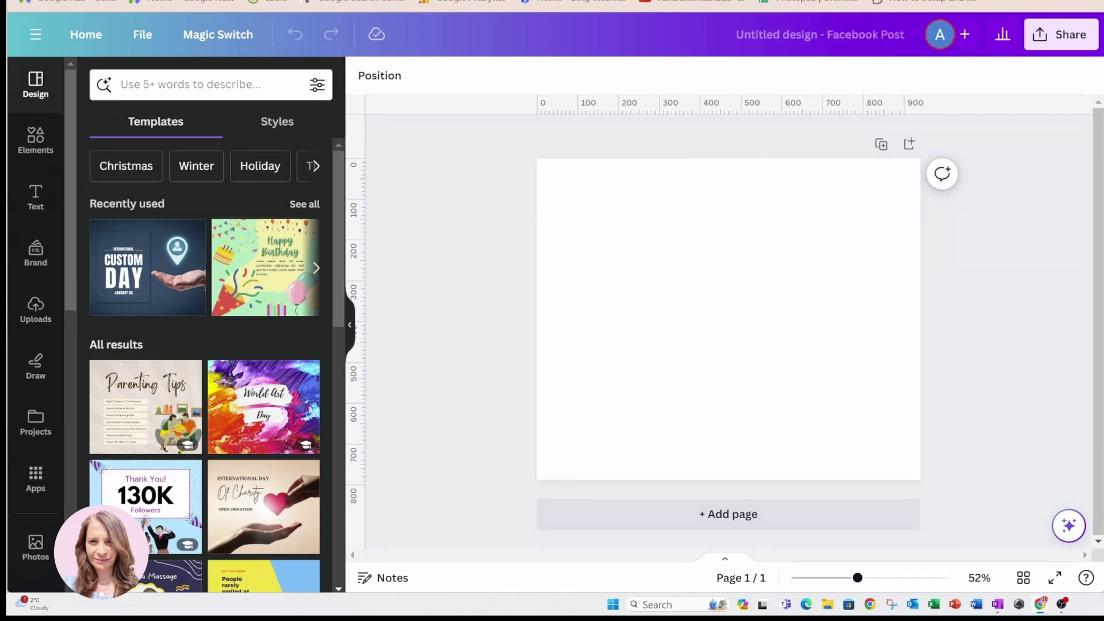
Search Elements for 'skier' and add the lime-green skier cut-out from Photos
{"action": "left_click", "coordinate": [254, 86]}
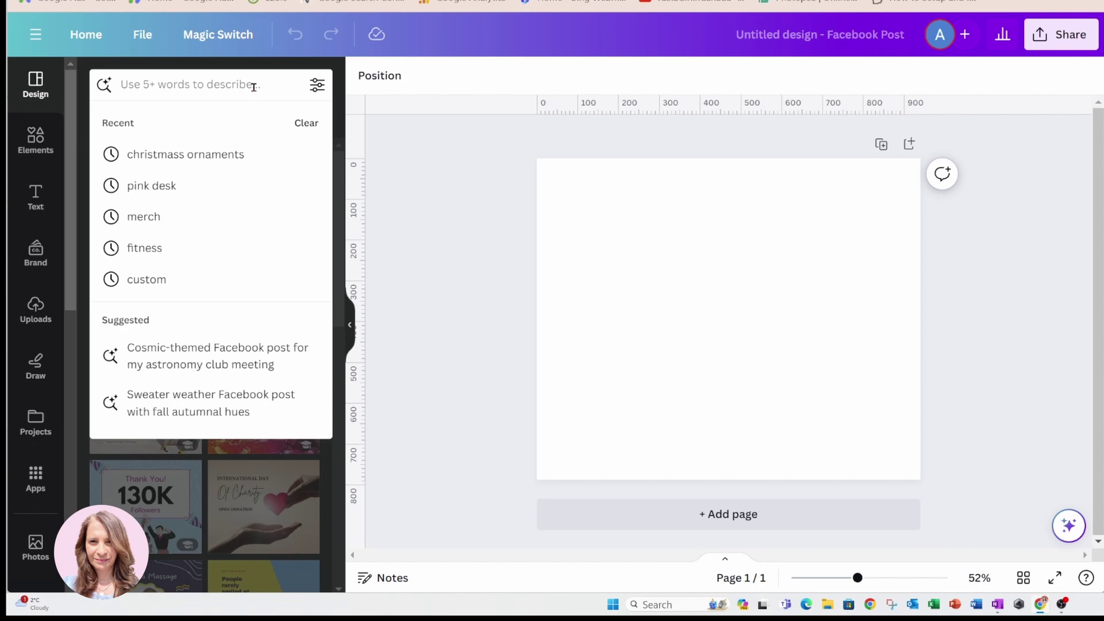
{"action": "type", "text": "ski"}
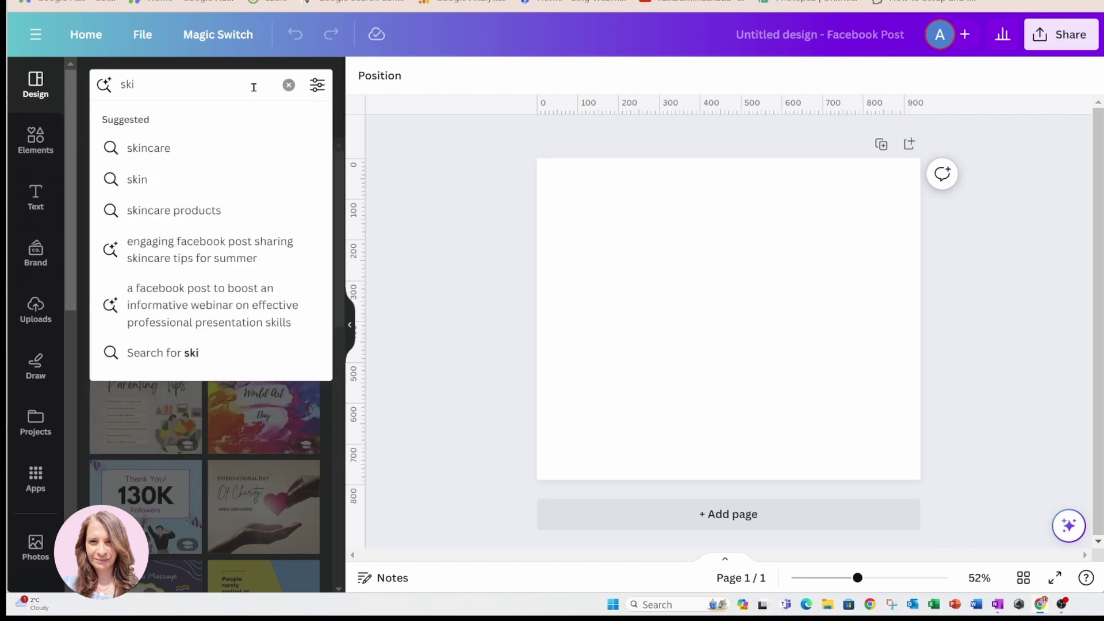
{"action": "type", "text": "er"}
{"action": "key", "text": "Return"}
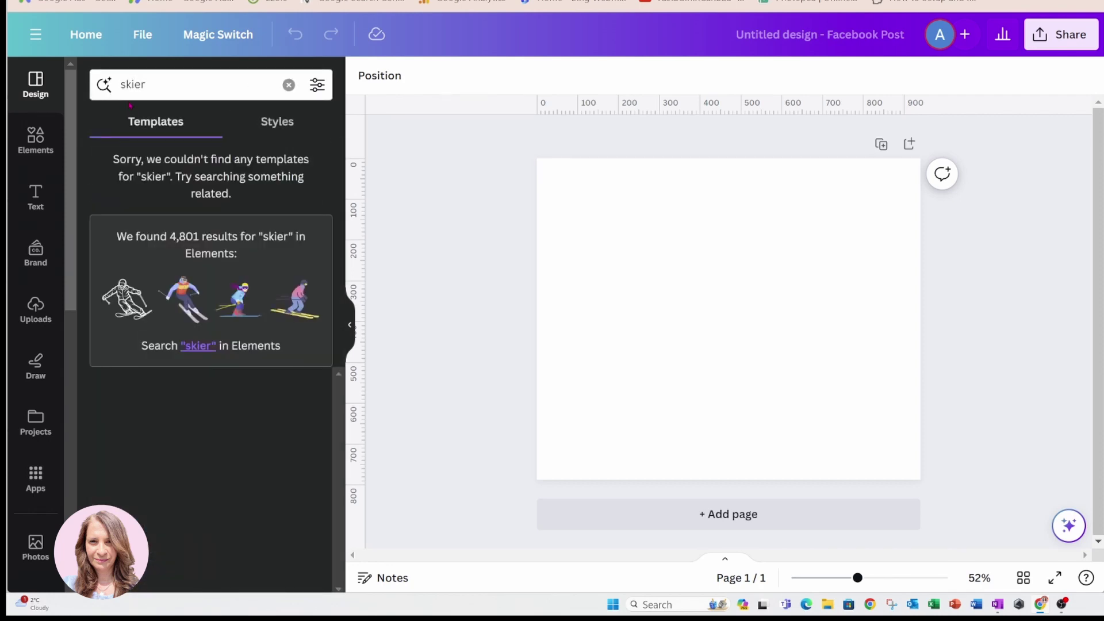
{"action": "left_click", "coordinate": [36, 139]}
{"action": "left_click", "coordinate": [122, 86]}
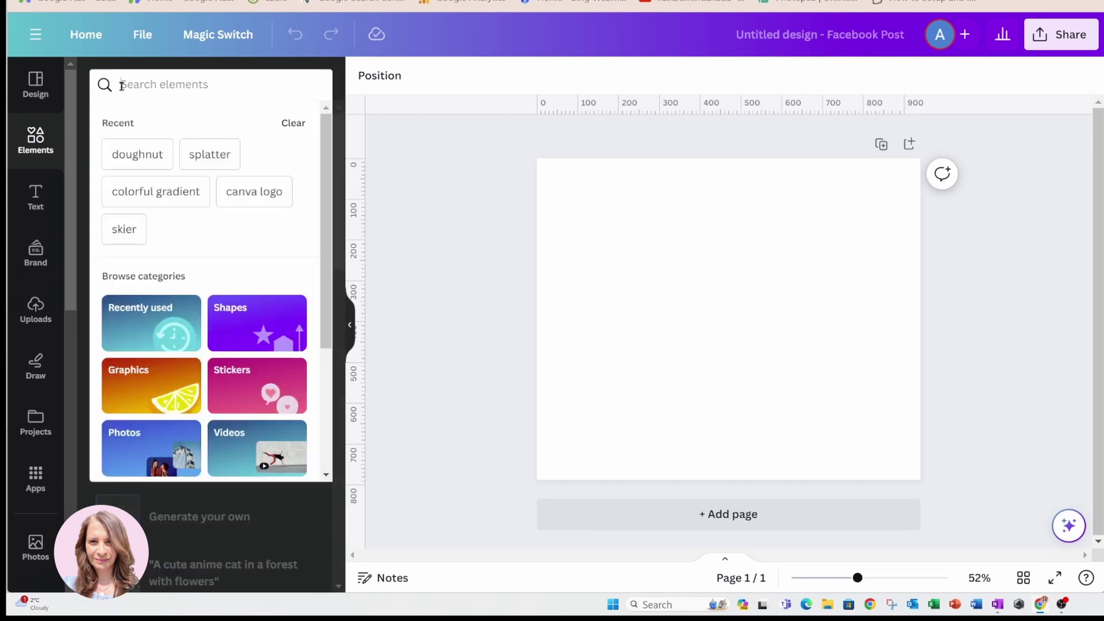
{"action": "type", "text": "x"}
{"action": "key", "text": "BackSpace"}
{"action": "type", "text": "skier"}
{"action": "key", "text": "Return"}
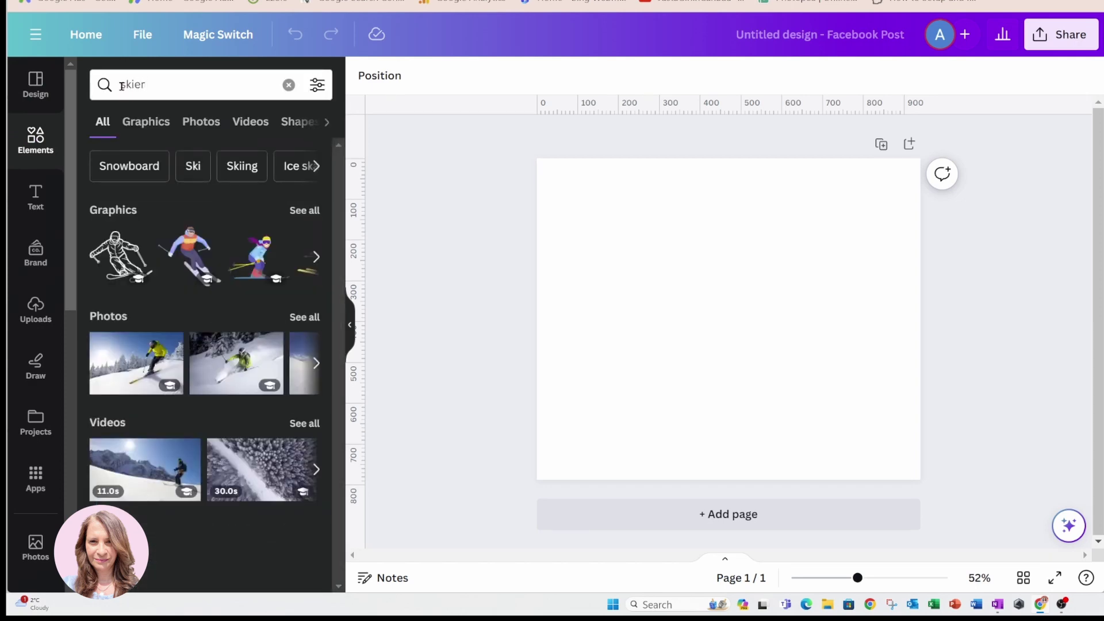
{"action": "left_click", "coordinate": [305, 317]}
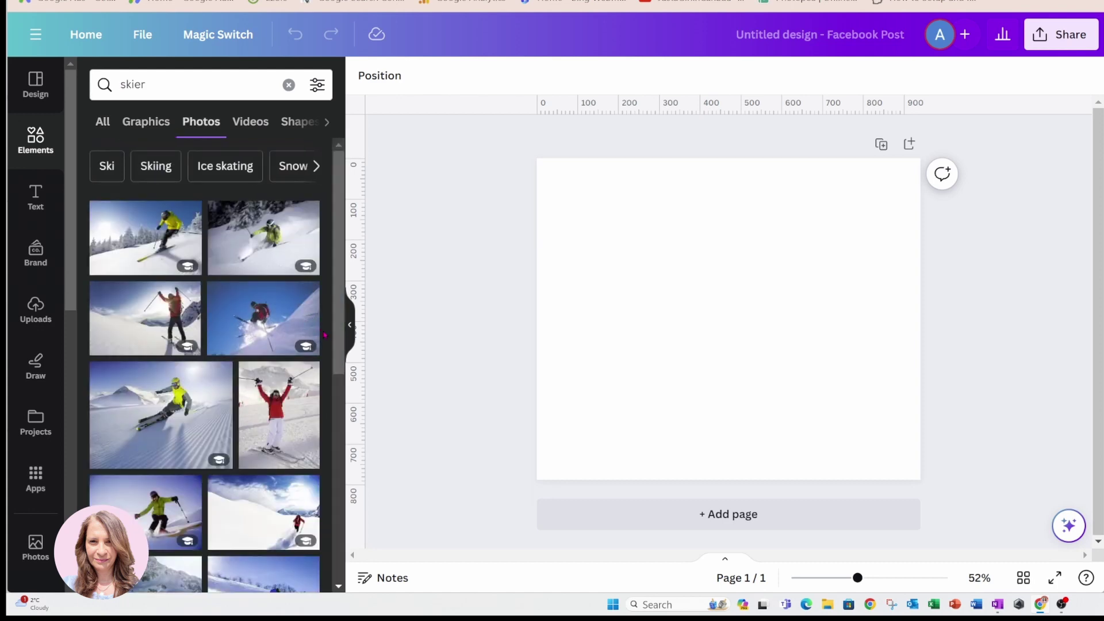
{"action": "scroll", "coordinate": [290, 390], "scroll_direction": "down", "scroll_amount": 3}
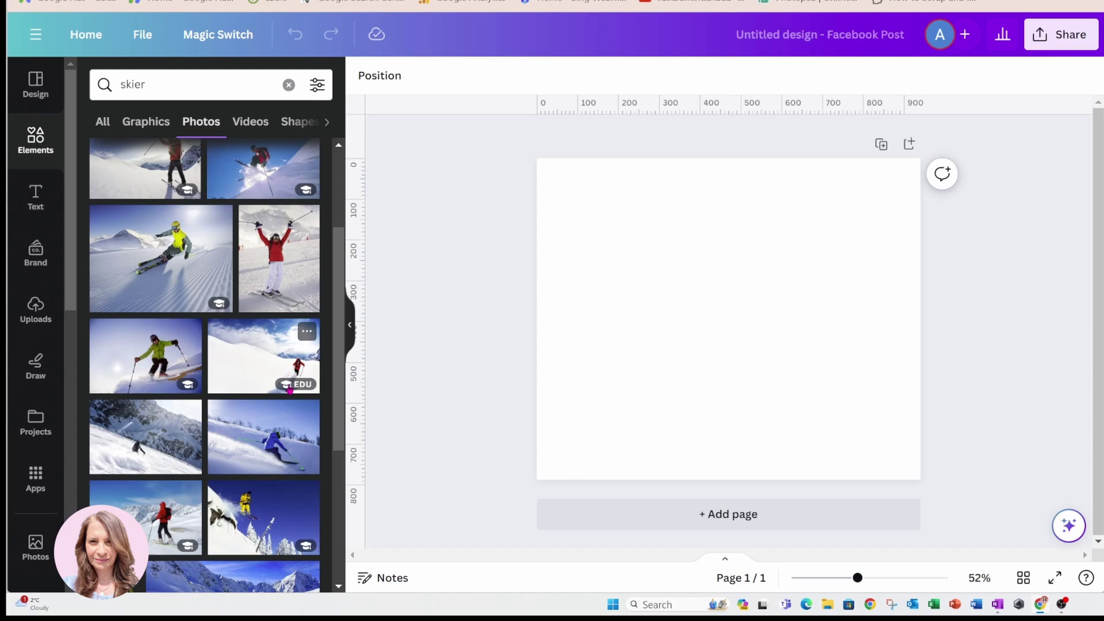
{"action": "scroll", "coordinate": [290, 390], "scroll_direction": "down", "scroll_amount": 2}
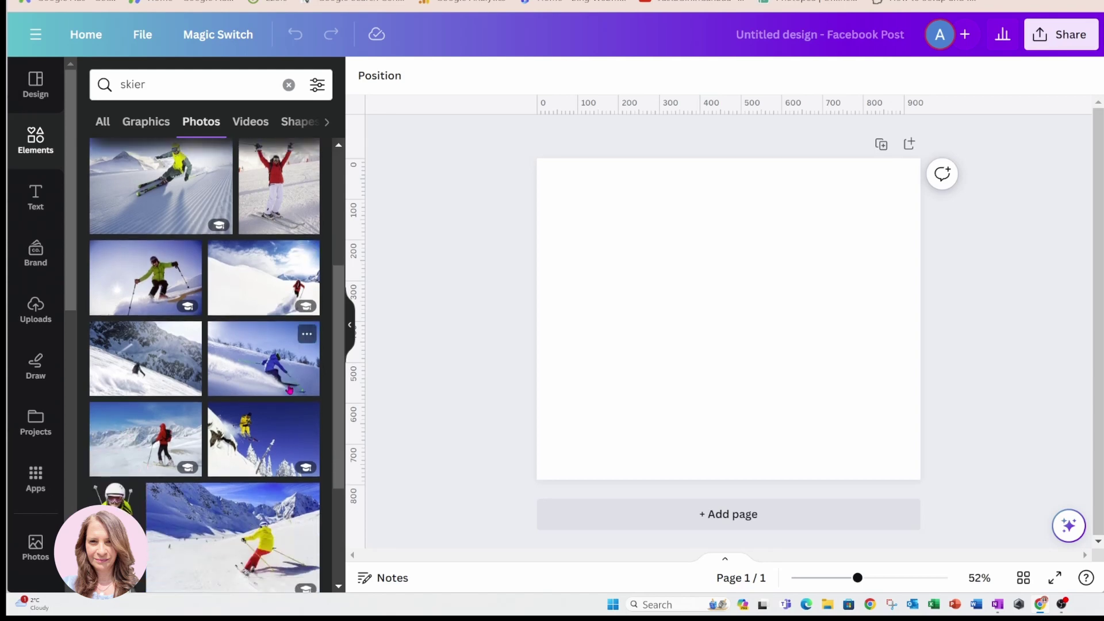
{"action": "scroll", "coordinate": [289, 390], "scroll_direction": "down", "scroll_amount": 3}
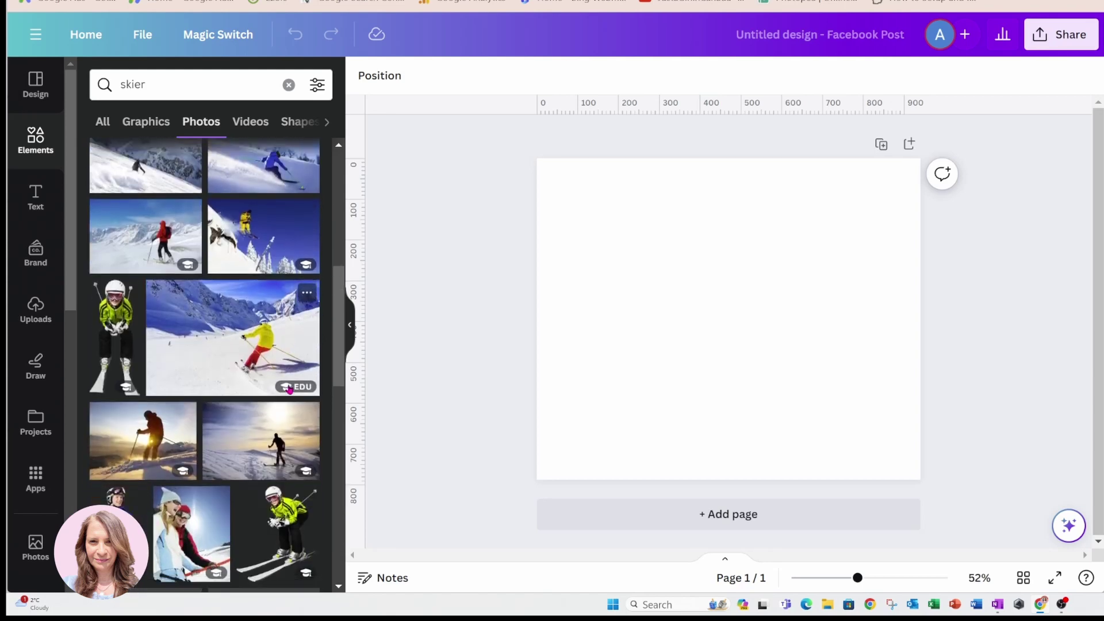
{"action": "scroll", "coordinate": [270, 403], "scroll_direction": "down", "scroll_amount": 3}
{"action": "left_click", "coordinate": [269, 403]}
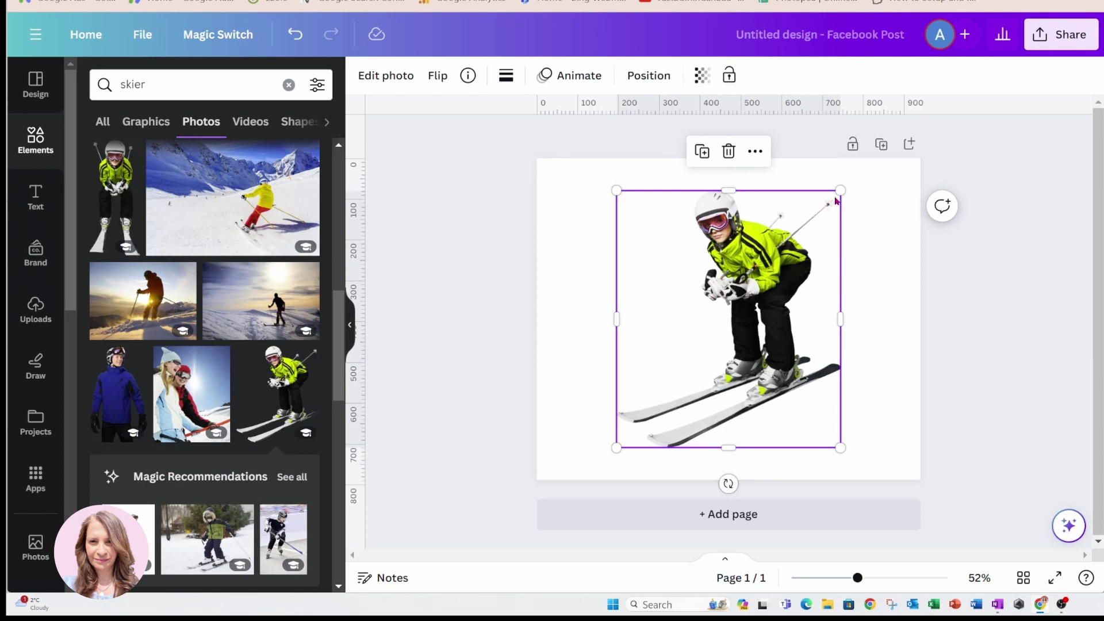
Shrink the skier photo and move it toward the upper right of the page
{"action": "left_click_drag", "start_coordinate": [841, 189], "coordinate": [722, 324]}
{"action": "left_click_drag", "start_coordinate": [669, 385], "coordinate": [782, 251]}
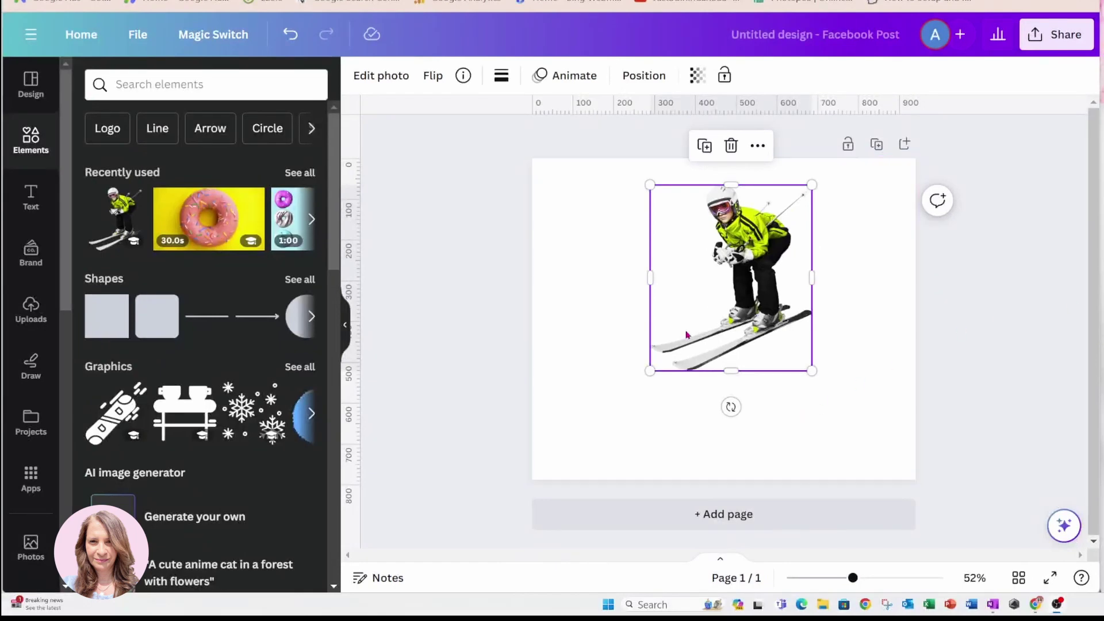
{"action": "left_click", "coordinate": [604, 259]}
Search Elements for 'snowboarder mountain' and add the snowboarder-over-mountains photo
{"action": "left_click", "coordinate": [150, 86]}
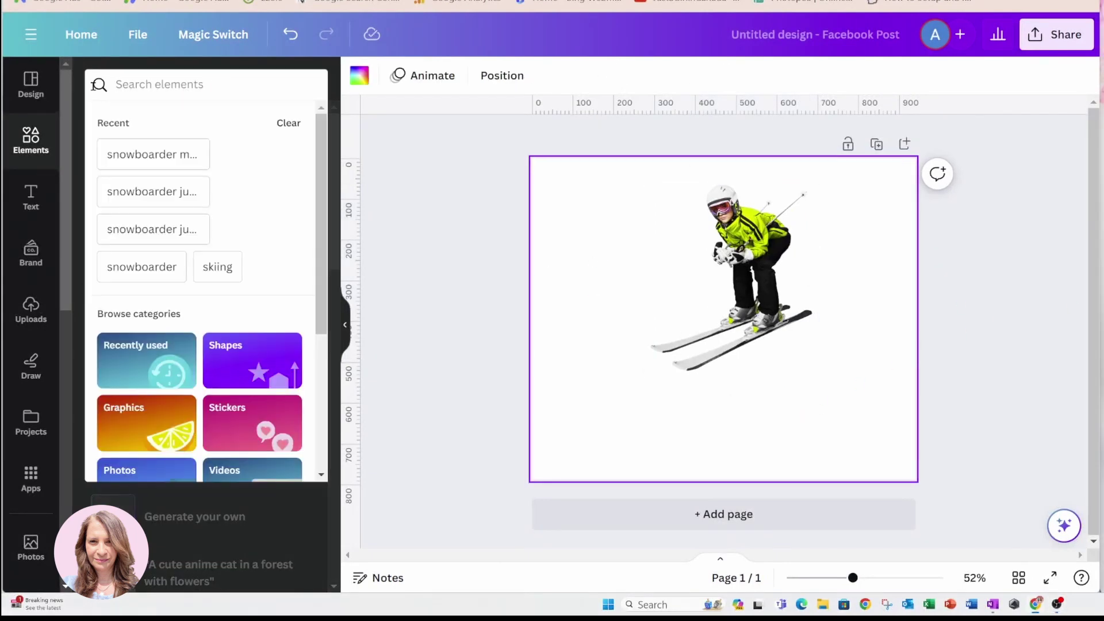
{"action": "type", "text": "sn"}
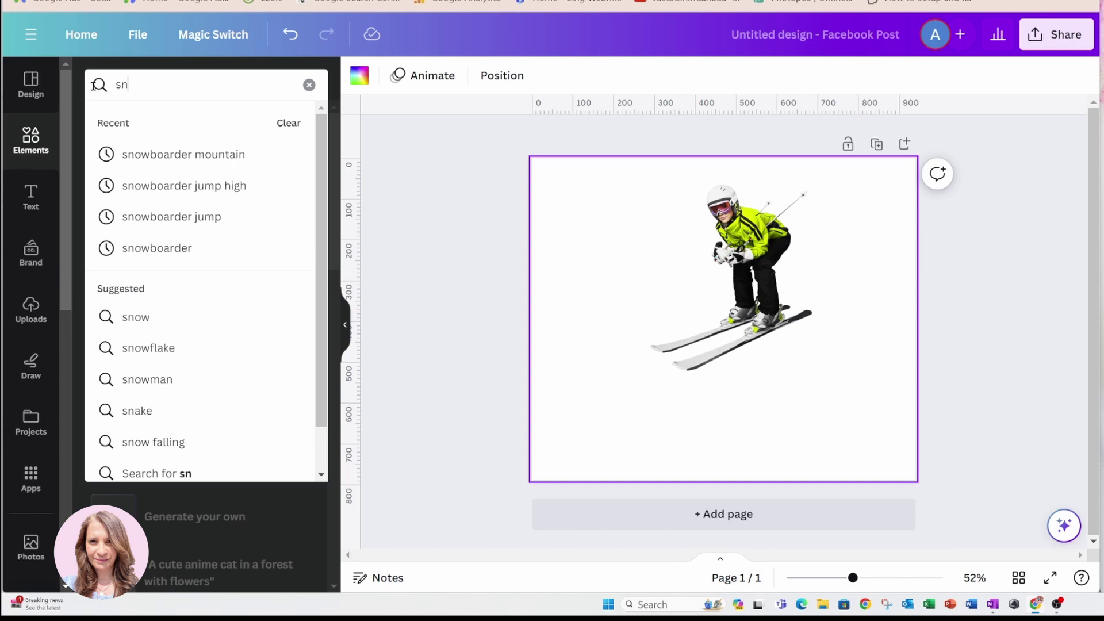
{"action": "type", "text": "owboar"}
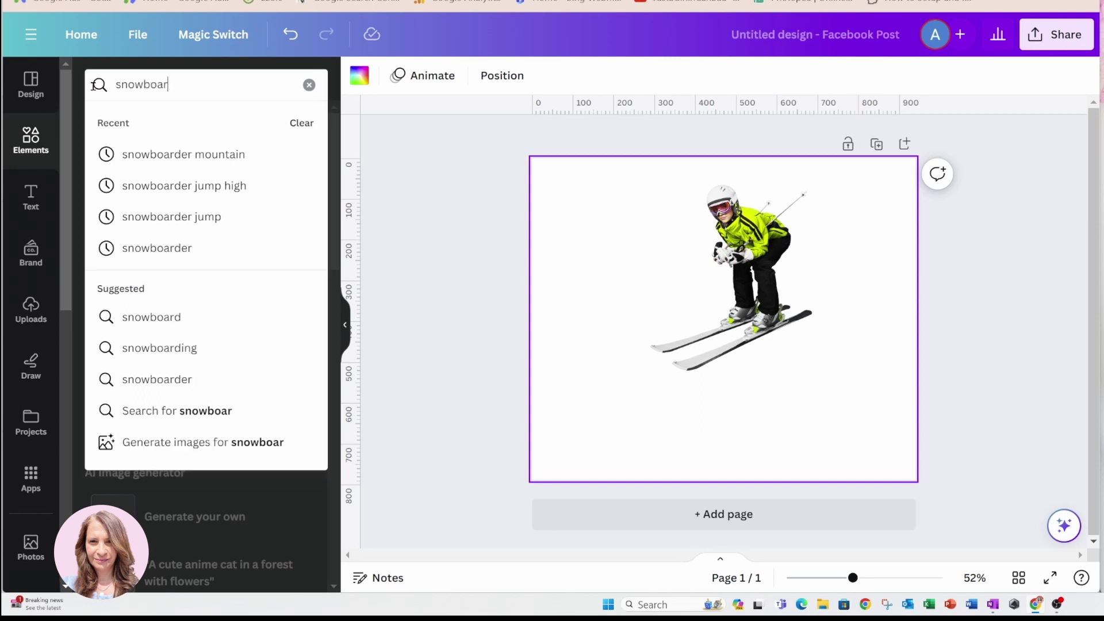
{"action": "type", "text": "der mounta"}
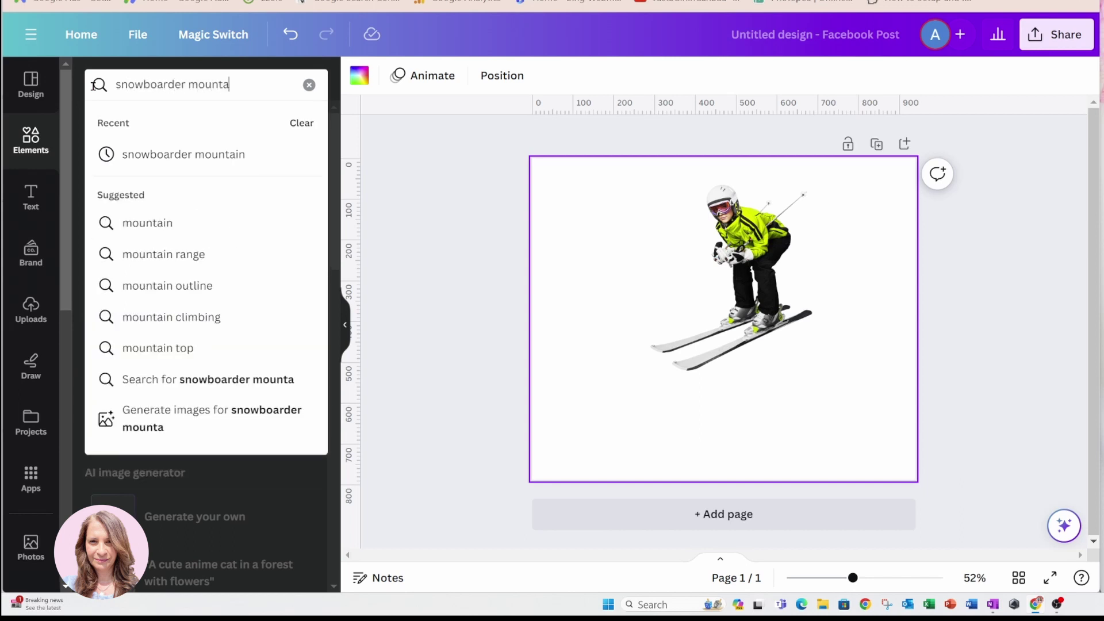
{"action": "type", "text": "in"}
{"action": "key", "text": "Return"}
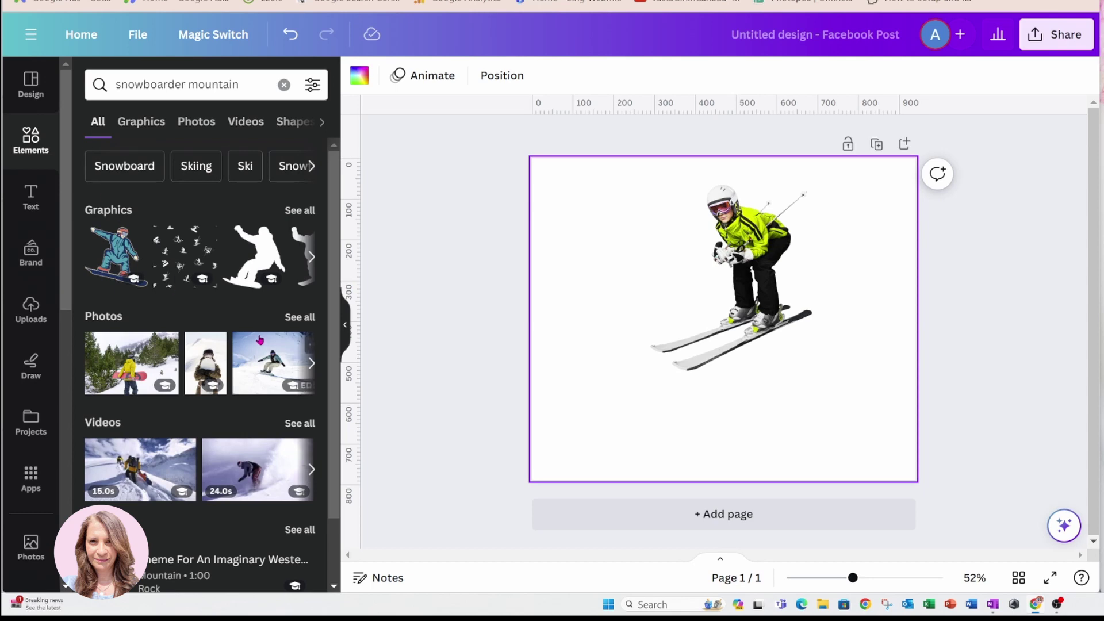
{"action": "left_click", "coordinate": [300, 317]}
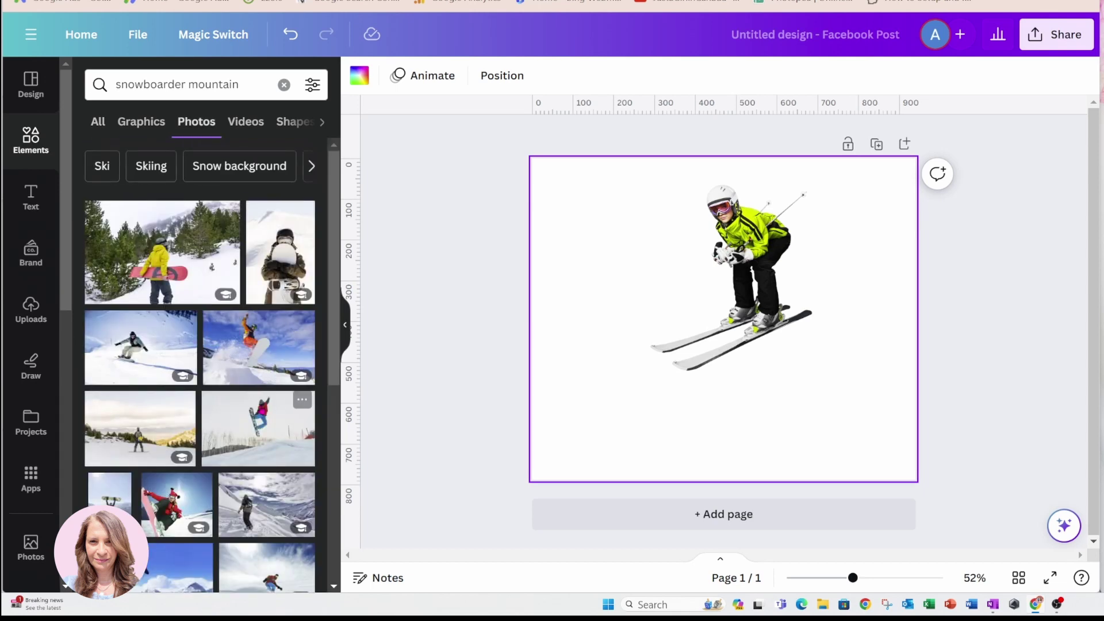
{"action": "scroll", "coordinate": [303, 327], "scroll_direction": "down", "scroll_amount": 2}
{"action": "scroll", "coordinate": [302, 324], "scroll_direction": "down", "scroll_amount": 2}
{"action": "scroll", "coordinate": [302, 319], "scroll_direction": "down", "scroll_amount": 2}
{"action": "scroll", "coordinate": [302, 324], "scroll_direction": "down", "scroll_amount": 2}
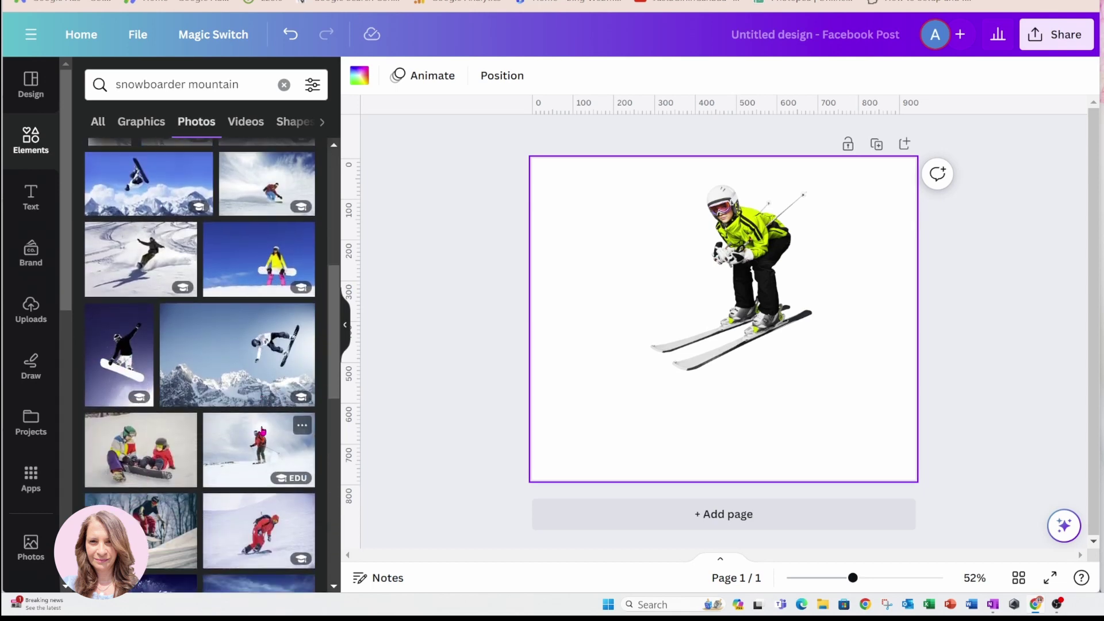
{"action": "scroll", "coordinate": [302, 363], "scroll_direction": "down", "scroll_amount": 2}
{"action": "scroll", "coordinate": [302, 414], "scroll_direction": "down", "scroll_amount": 2}
{"action": "scroll", "coordinate": [260, 431], "scroll_direction": "down", "scroll_amount": 3}
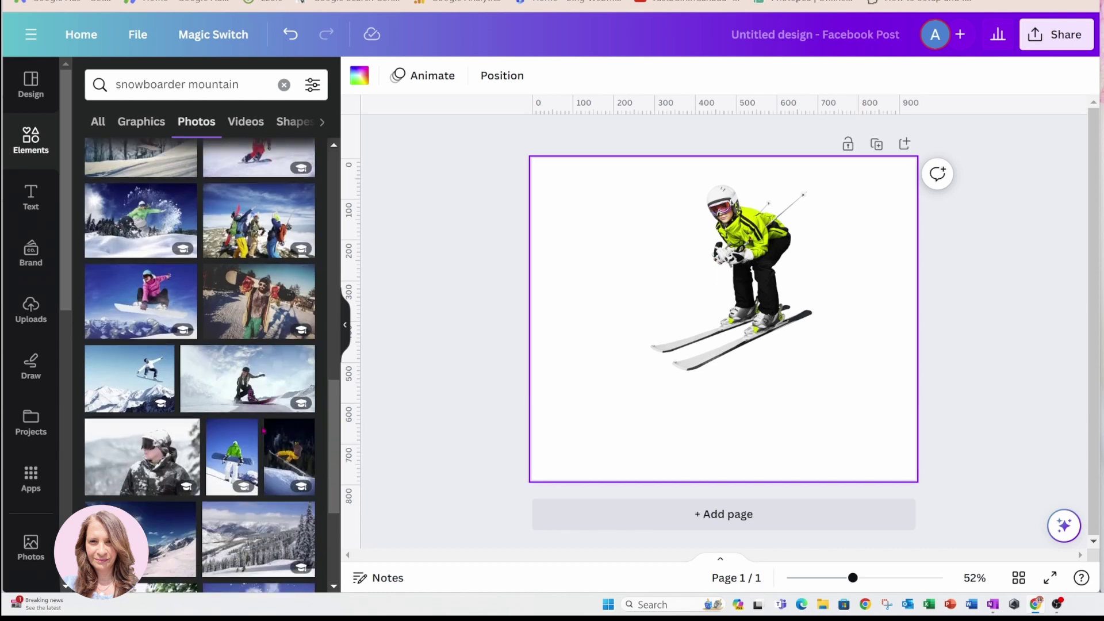
{"action": "left_click", "coordinate": [87, 374]}
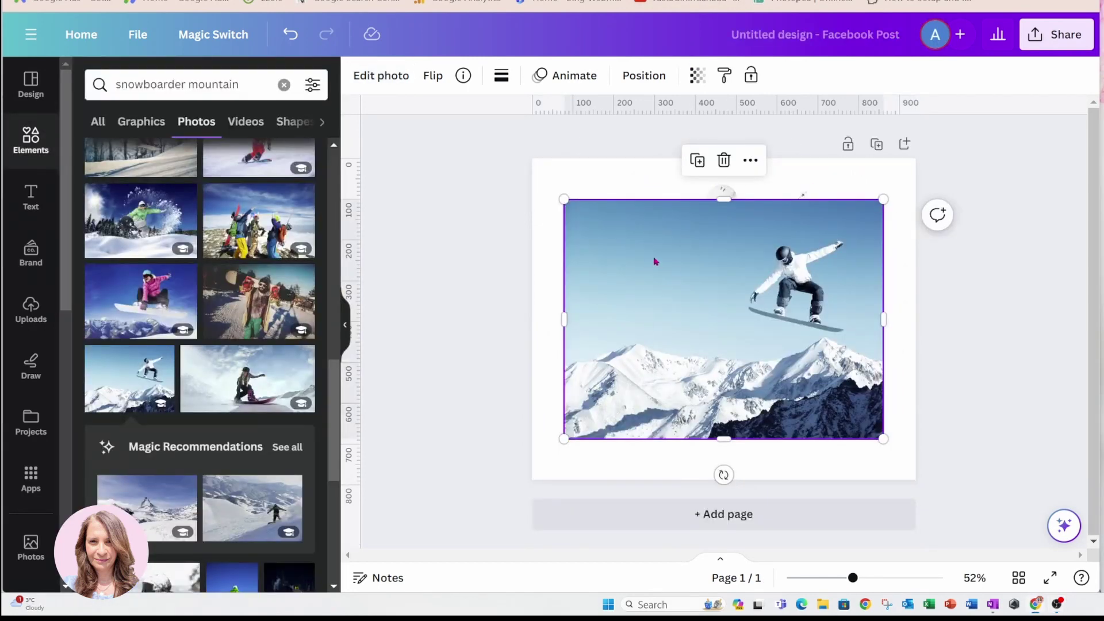
Remove the mountain photo's sky, crop its top and stretch it full-width along the bottom
{"action": "left_click", "coordinate": [371, 80]}
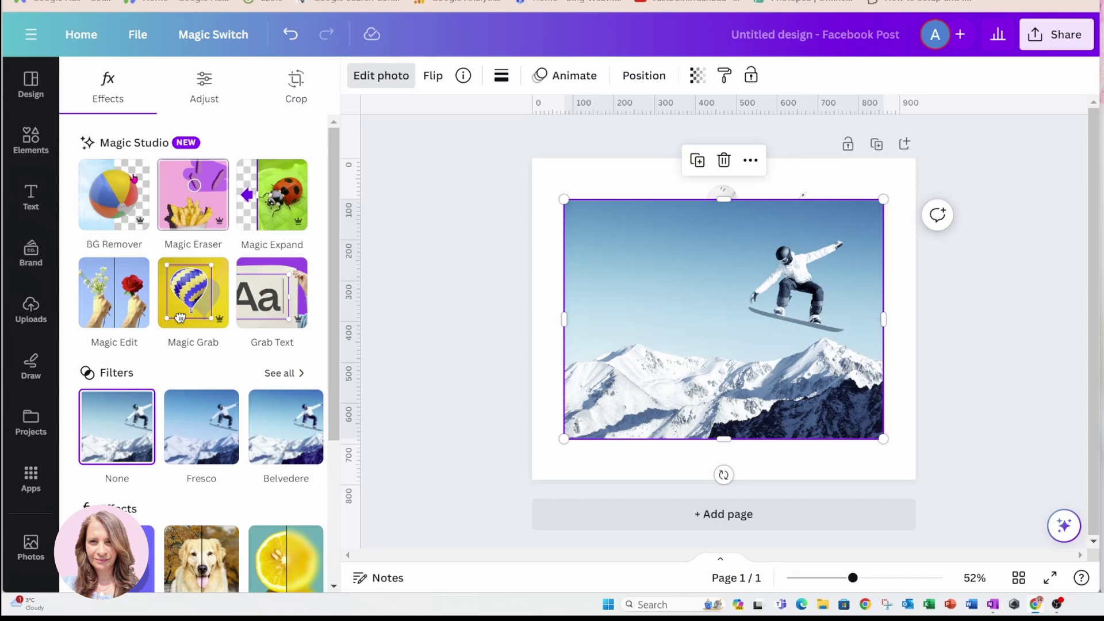
{"action": "left_click", "coordinate": [114, 195]}
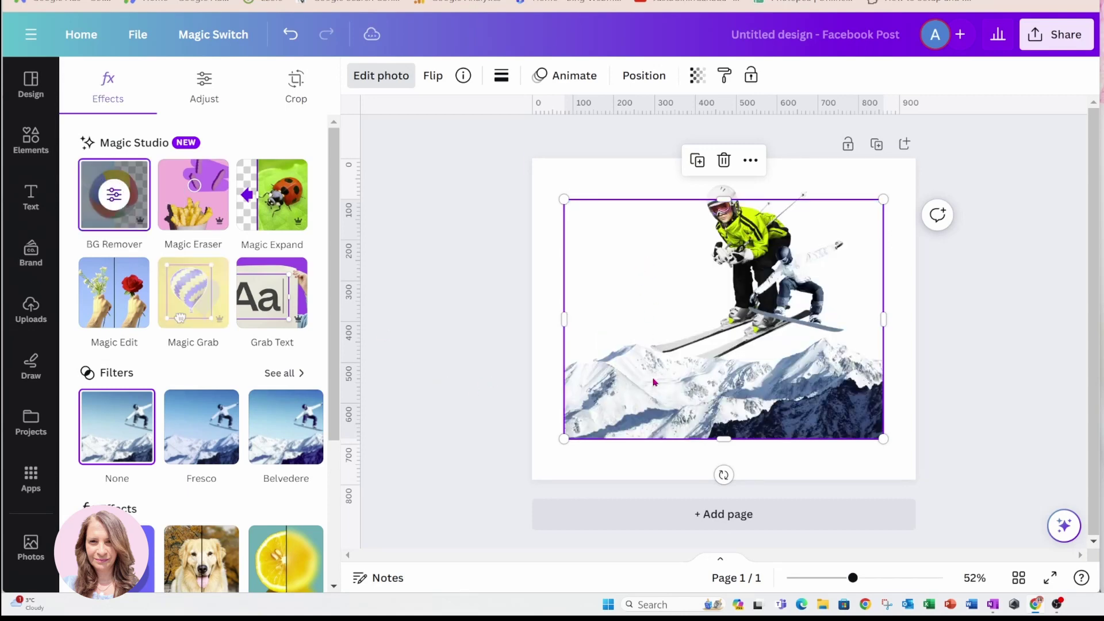
{"action": "left_click_drag", "start_coordinate": [722, 201], "coordinate": [705, 304]}
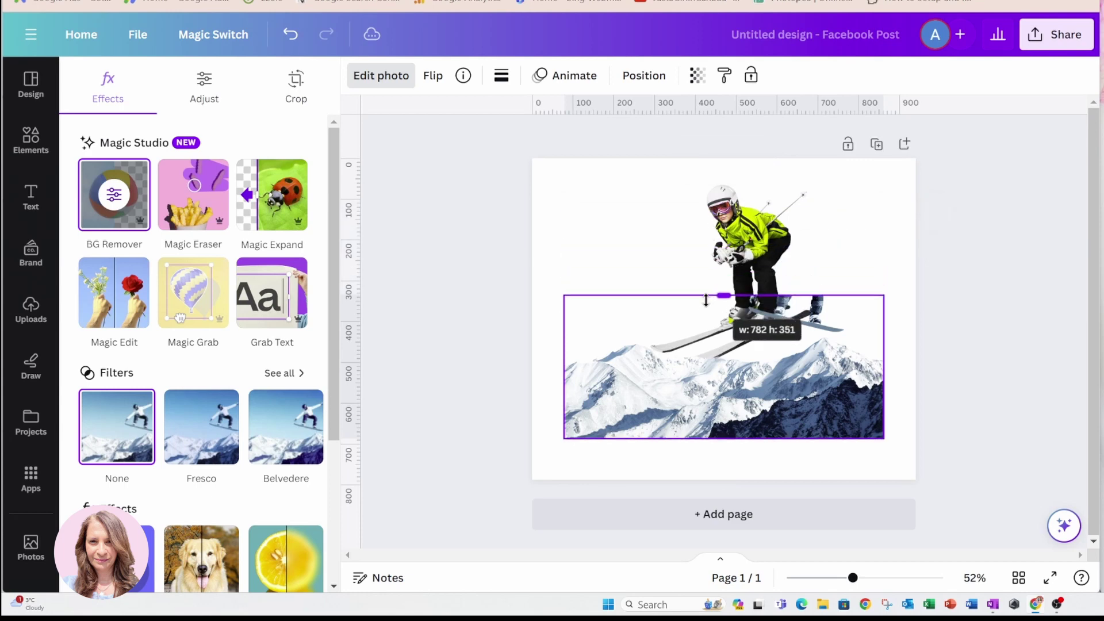
{"action": "left_click_drag", "start_coordinate": [686, 392], "coordinate": [653, 432]}
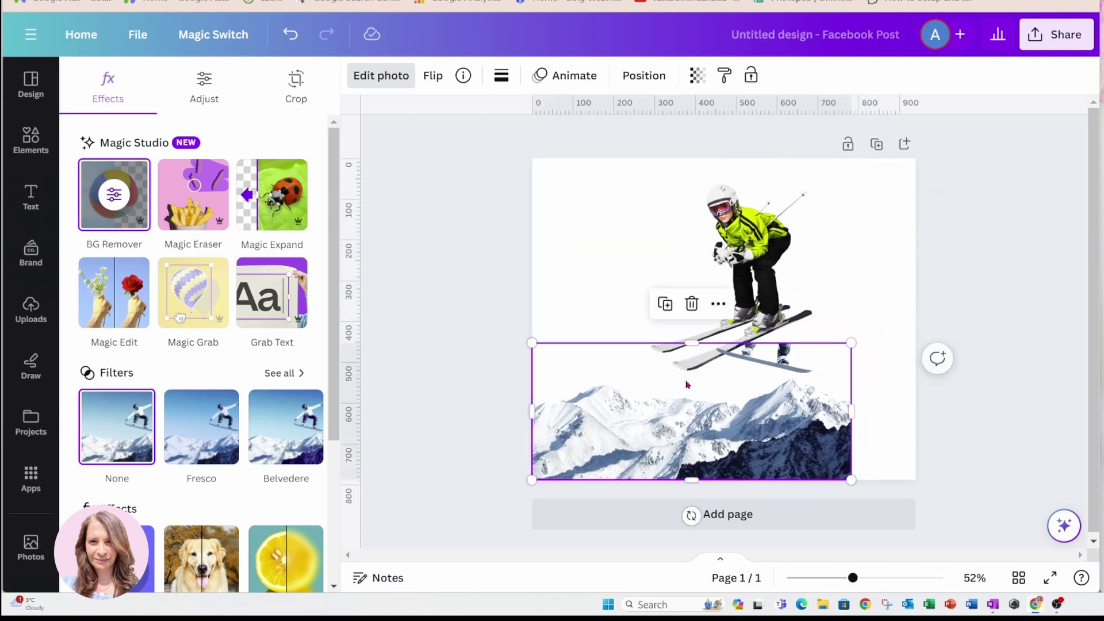
{"action": "left_click_drag", "start_coordinate": [692, 343], "coordinate": [691, 376]}
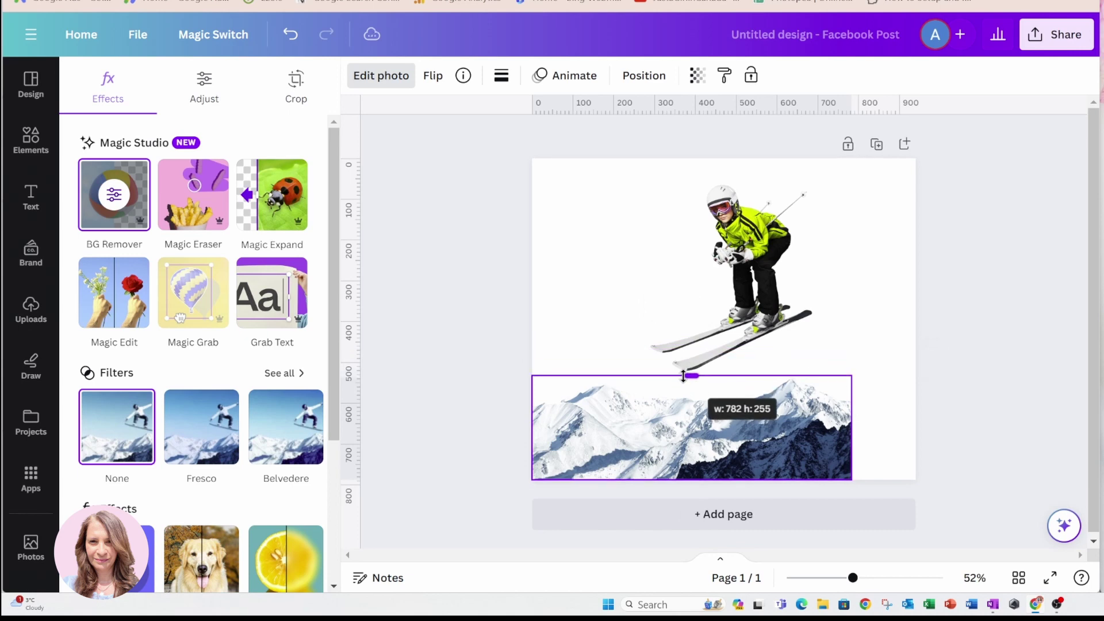
{"action": "left_click_drag", "start_coordinate": [852, 427], "coordinate": [916, 427]}
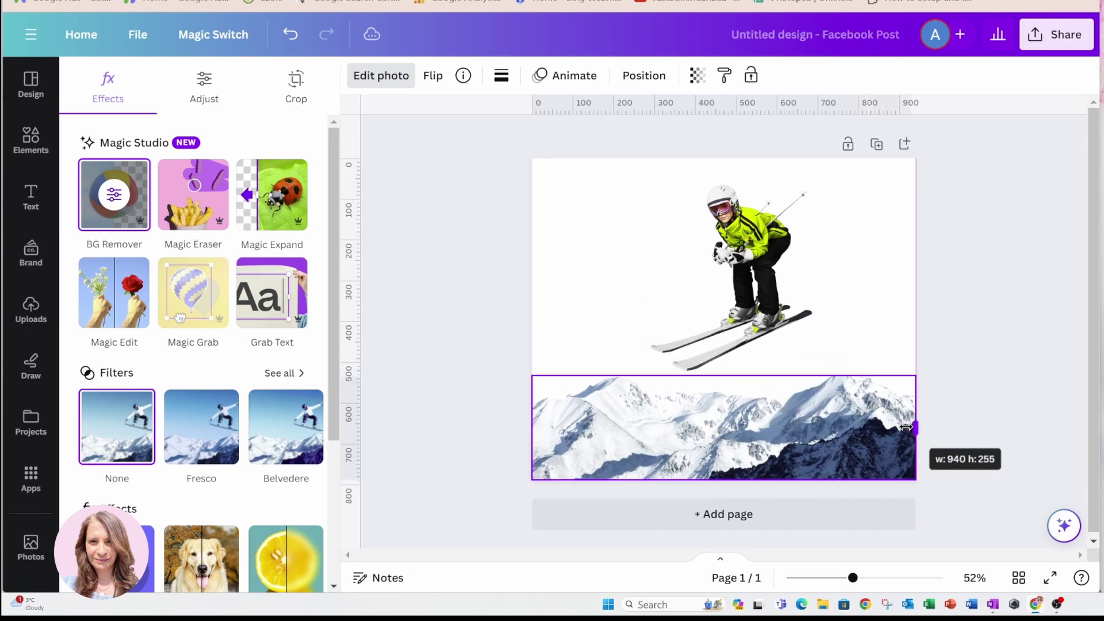
{"action": "left_click_drag", "start_coordinate": [723, 377], "coordinate": [724, 365]}
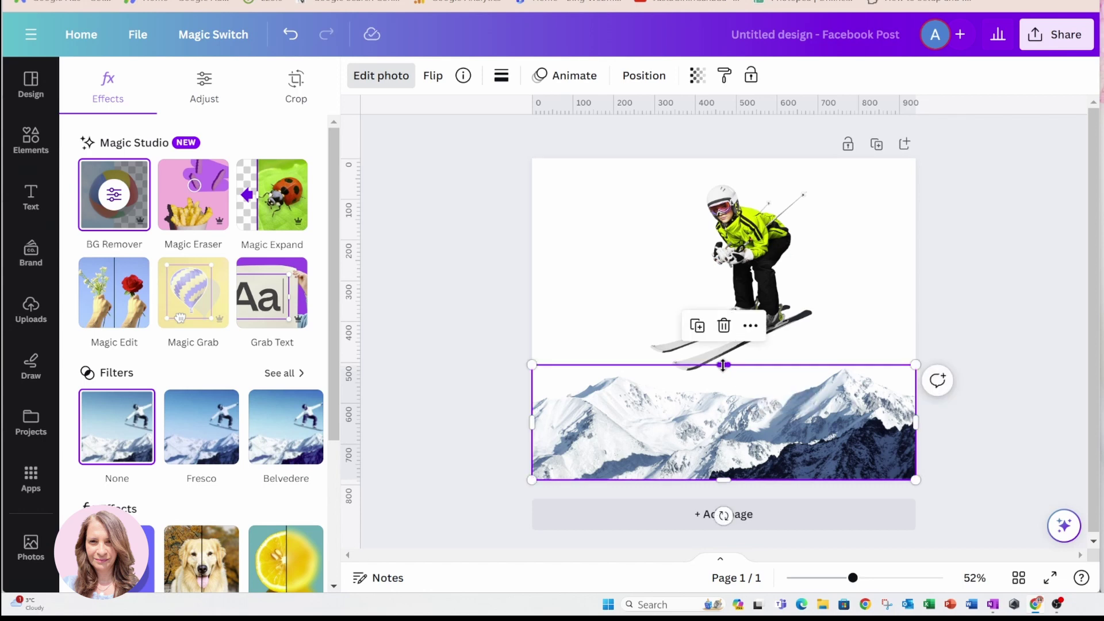
Shift the skier photo slightly to the right
{"action": "key", "text": "Escape"}
{"action": "left_click", "coordinate": [501, 270]}
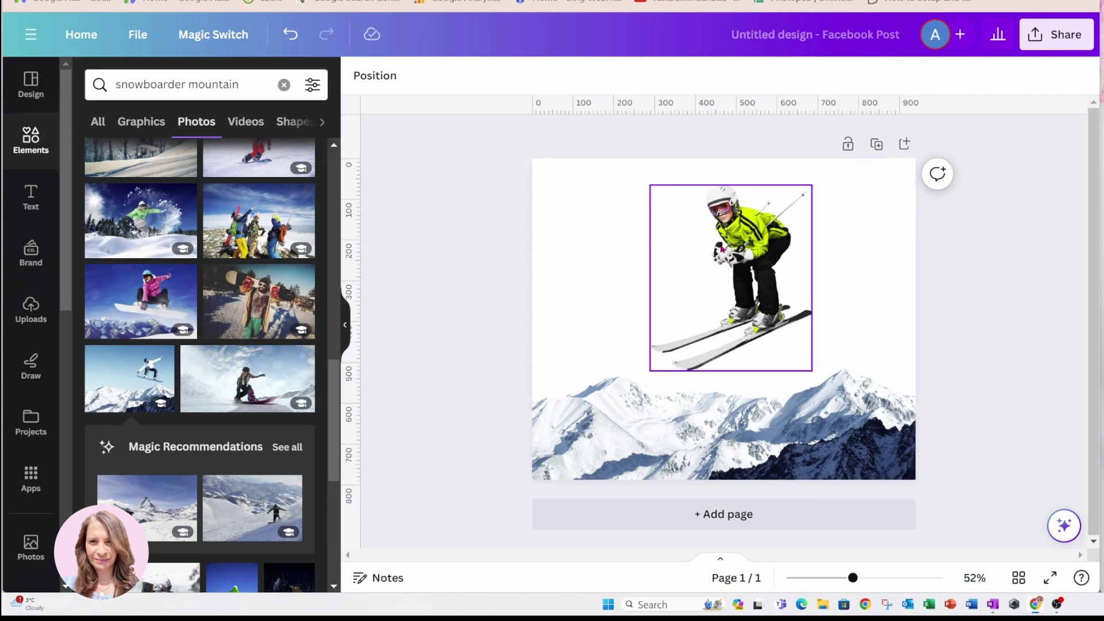
{"action": "left_click_drag", "start_coordinate": [736, 250], "coordinate": [776, 251]}
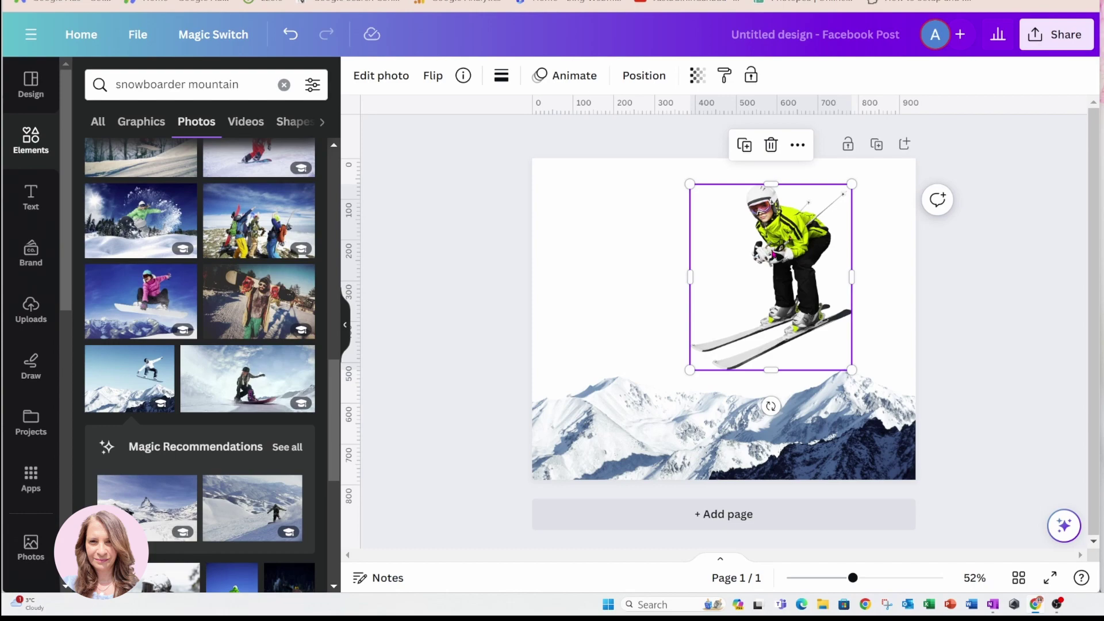
Add a heading over the skier's legs reading 'TGIF'
{"action": "left_click", "coordinate": [31, 197]}
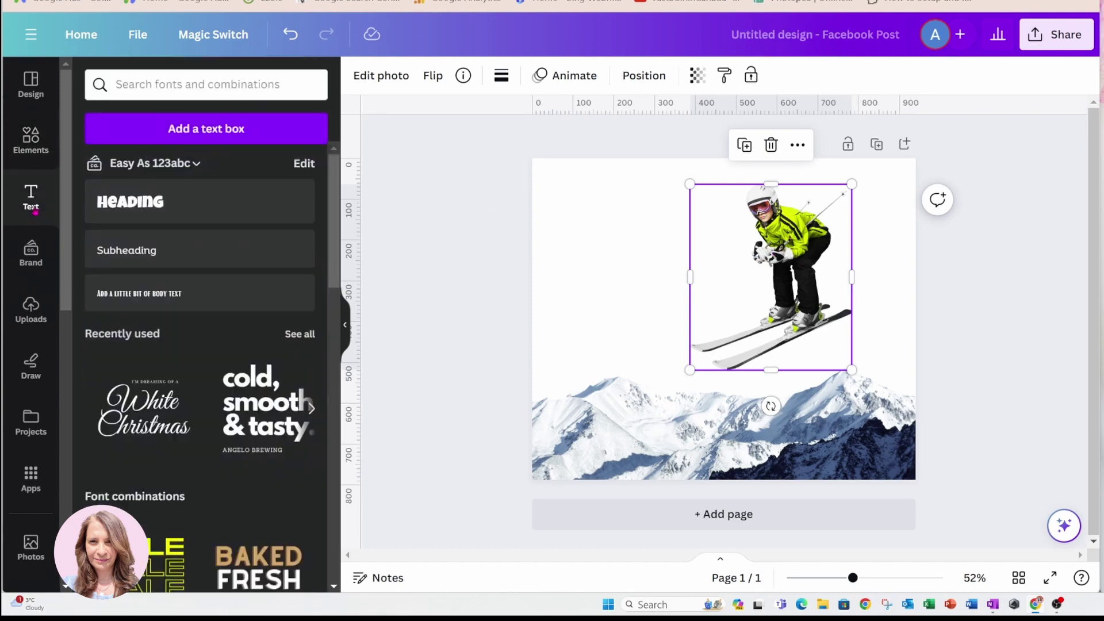
{"action": "left_click", "coordinate": [130, 201]}
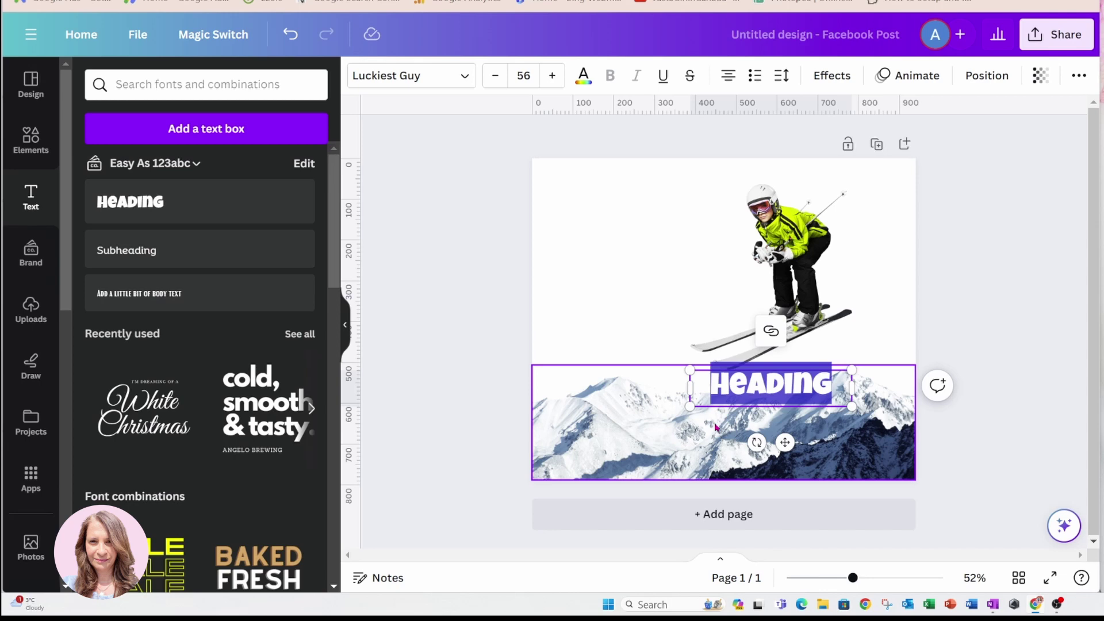
{"action": "left_click_drag", "start_coordinate": [775, 442], "coordinate": [737, 372]}
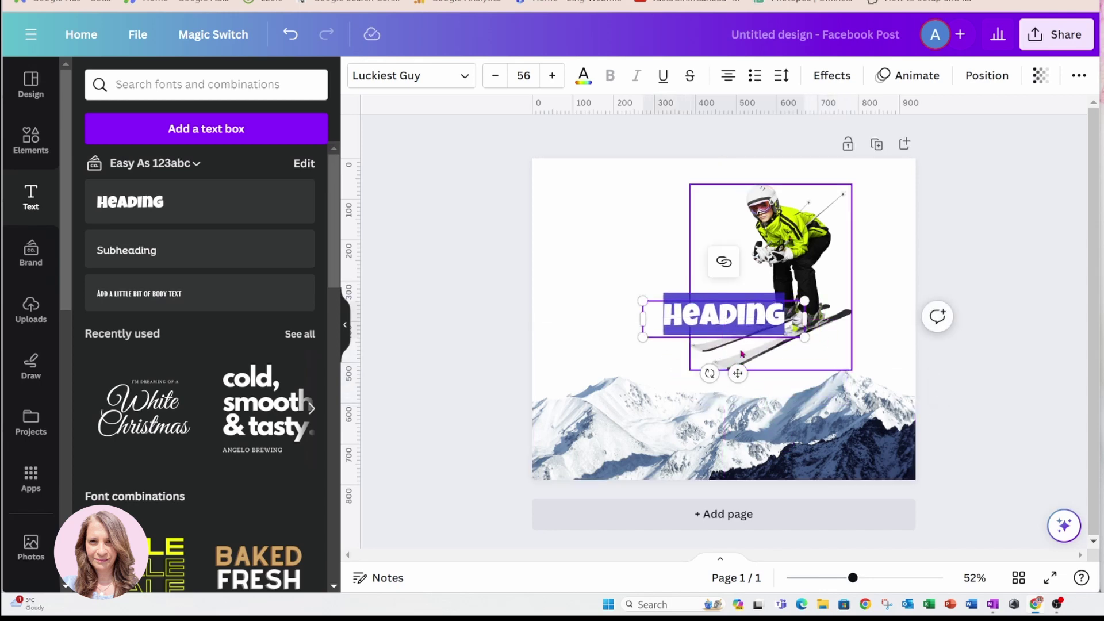
{"action": "type", "text": "TGO"}
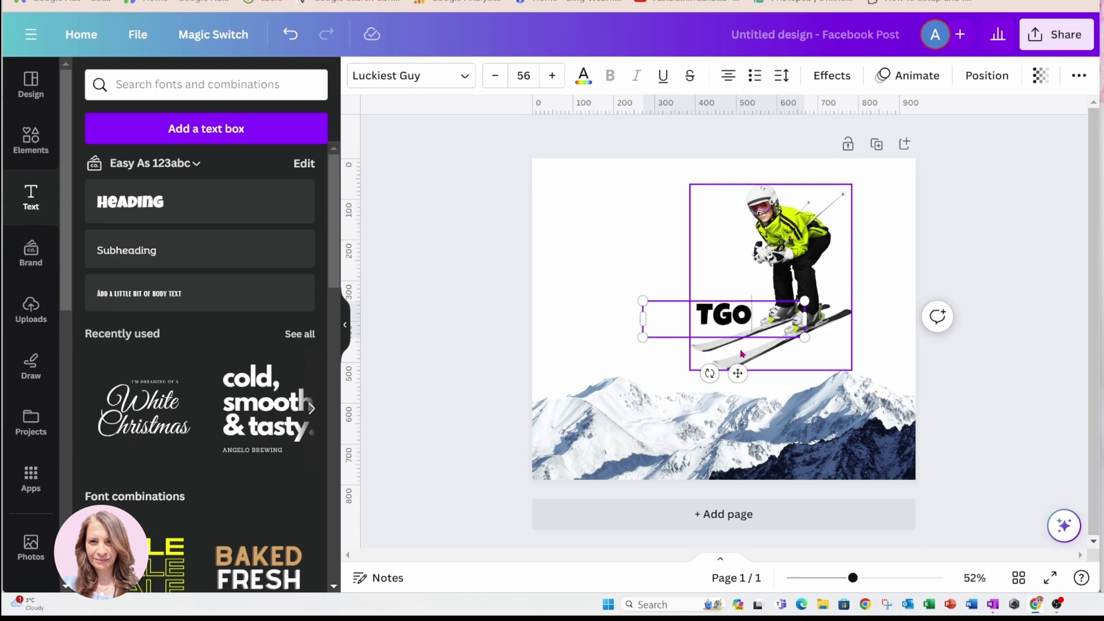
{"action": "key", "text": "BackSpace"}
{"action": "type", "text": "IF"}
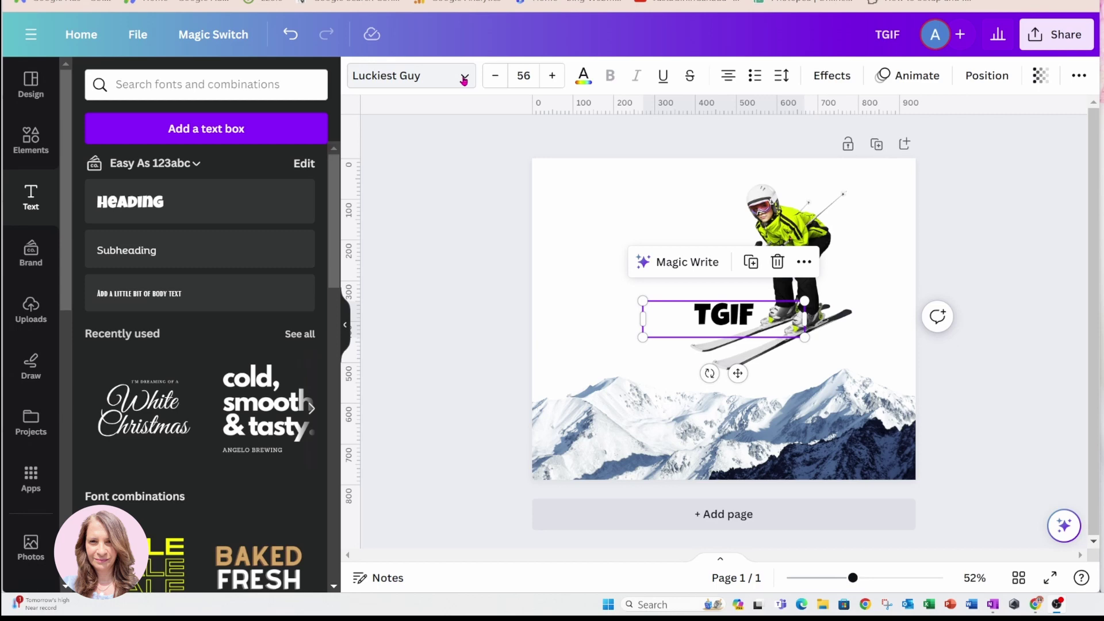
Set the TGIF heading in the Capriola font
{"action": "left_click", "coordinate": [463, 77]}
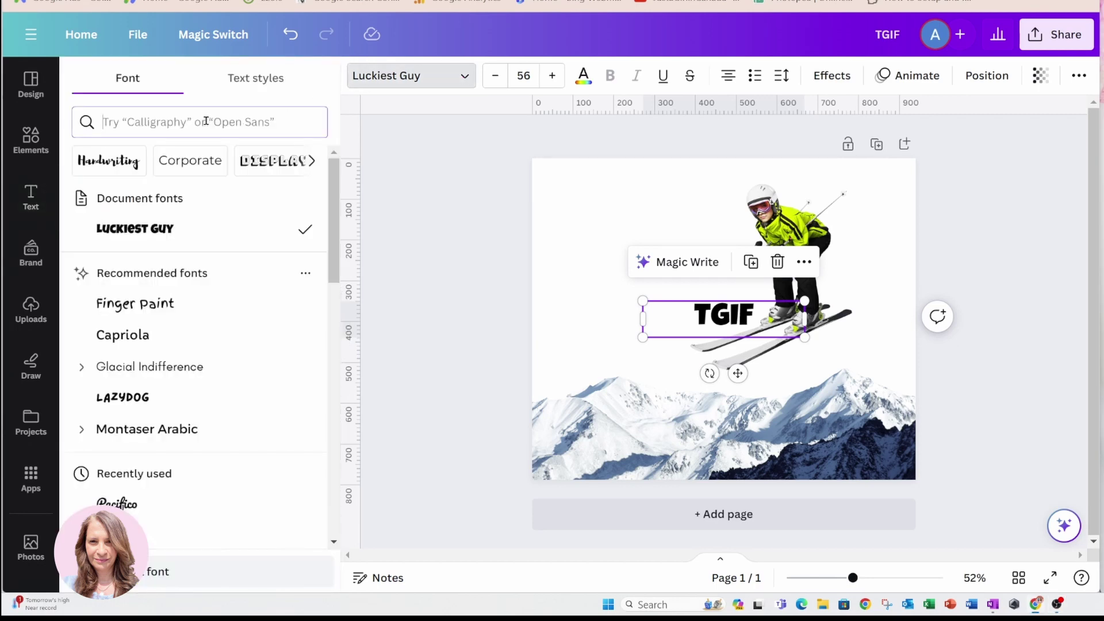
{"action": "left_click", "coordinate": [207, 121]}
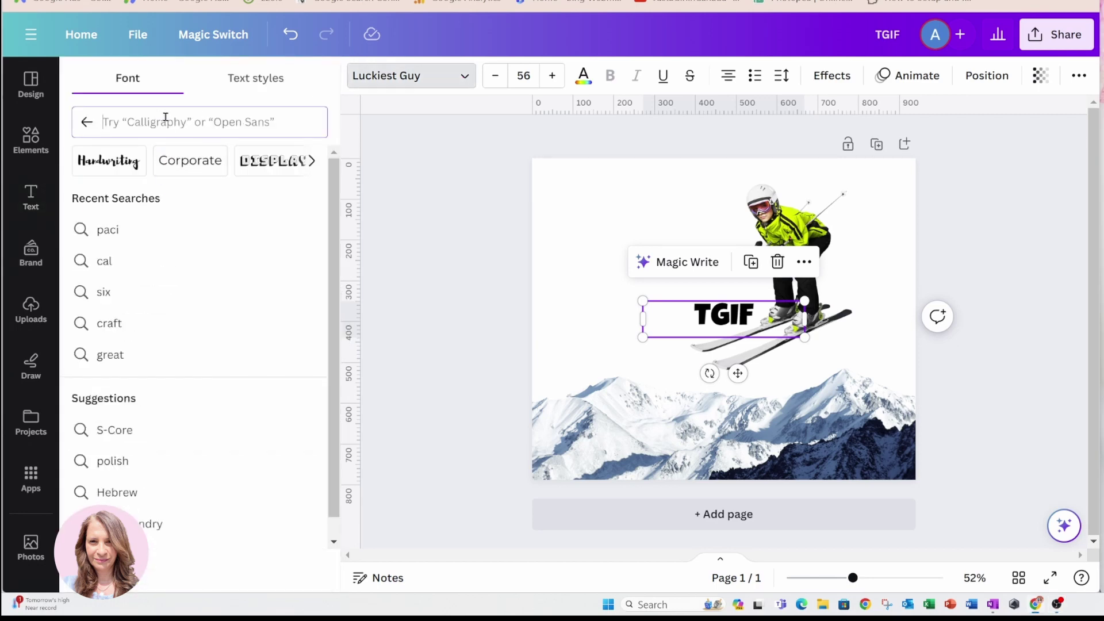
{"action": "type", "text": "capri"}
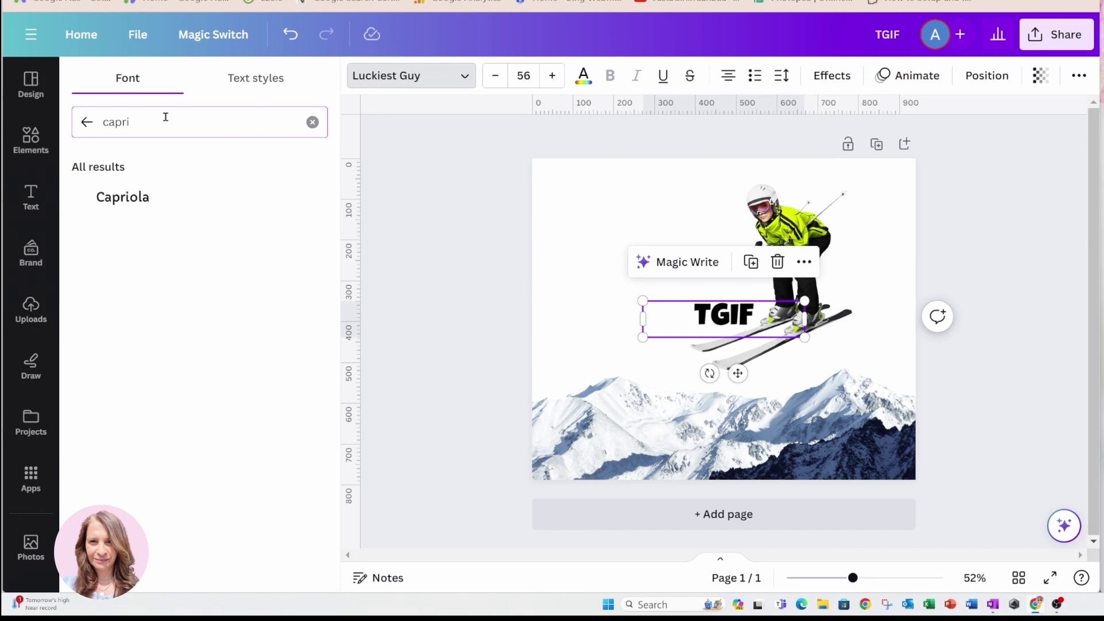
{"action": "left_click", "coordinate": [133, 216]}
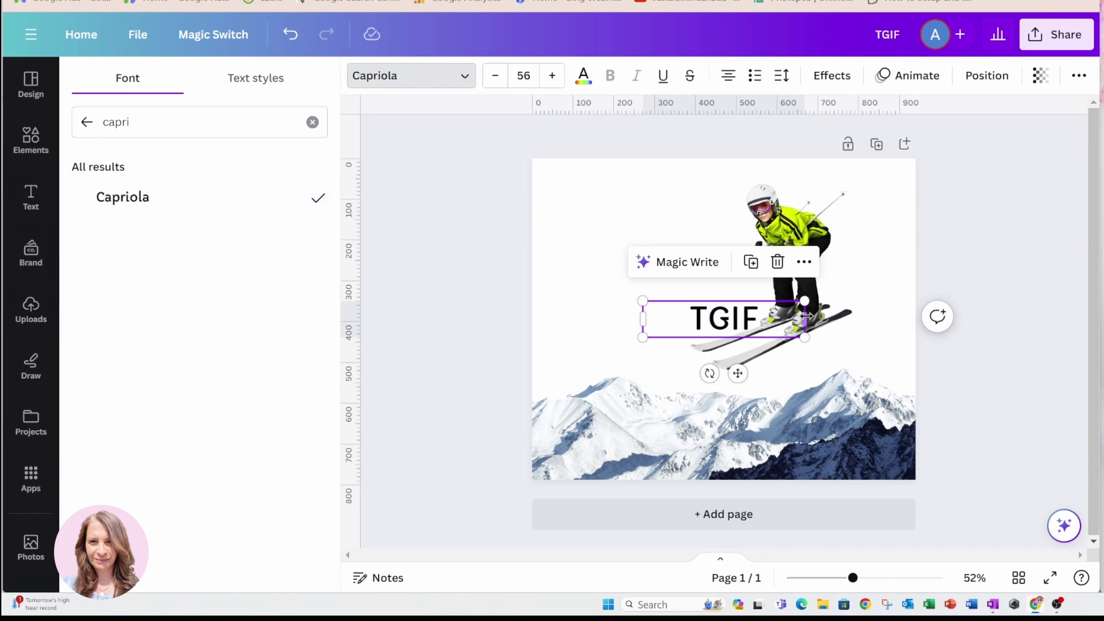
Enlarge TGIF to span the page and position it over the skier's legs
{"action": "left_click_drag", "start_coordinate": [805, 319], "coordinate": [738, 320]}
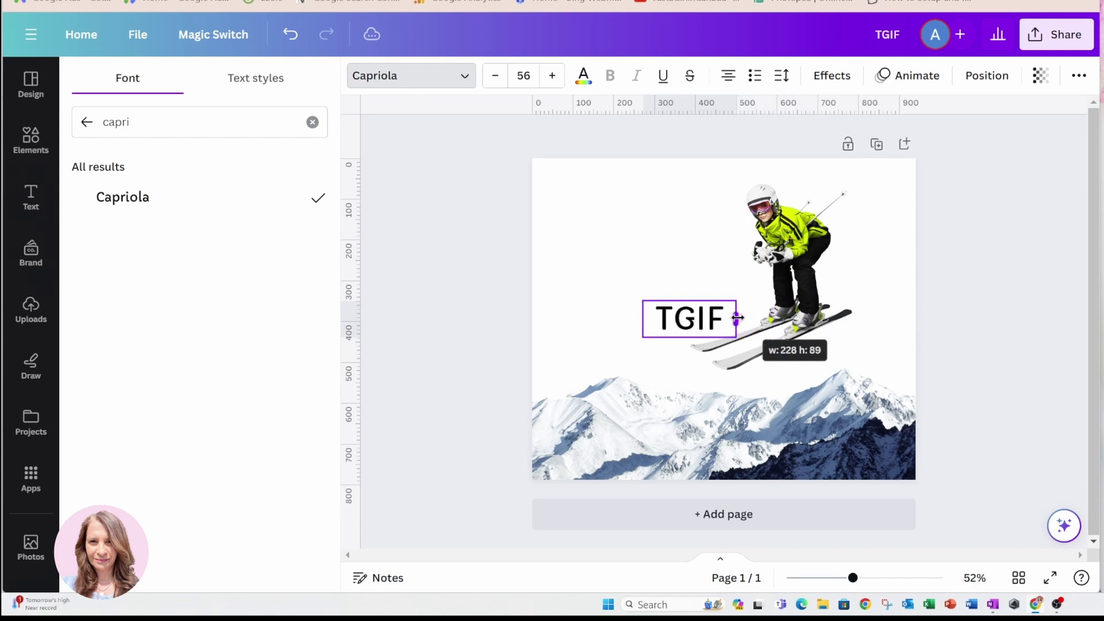
{"action": "left_click_drag", "start_coordinate": [736, 302], "coordinate": [845, 256]}
{"action": "left_click_drag", "start_coordinate": [642, 337], "coordinate": [508, 387]}
{"action": "left_click_drag", "start_coordinate": [864, 257], "coordinate": [915, 238]}
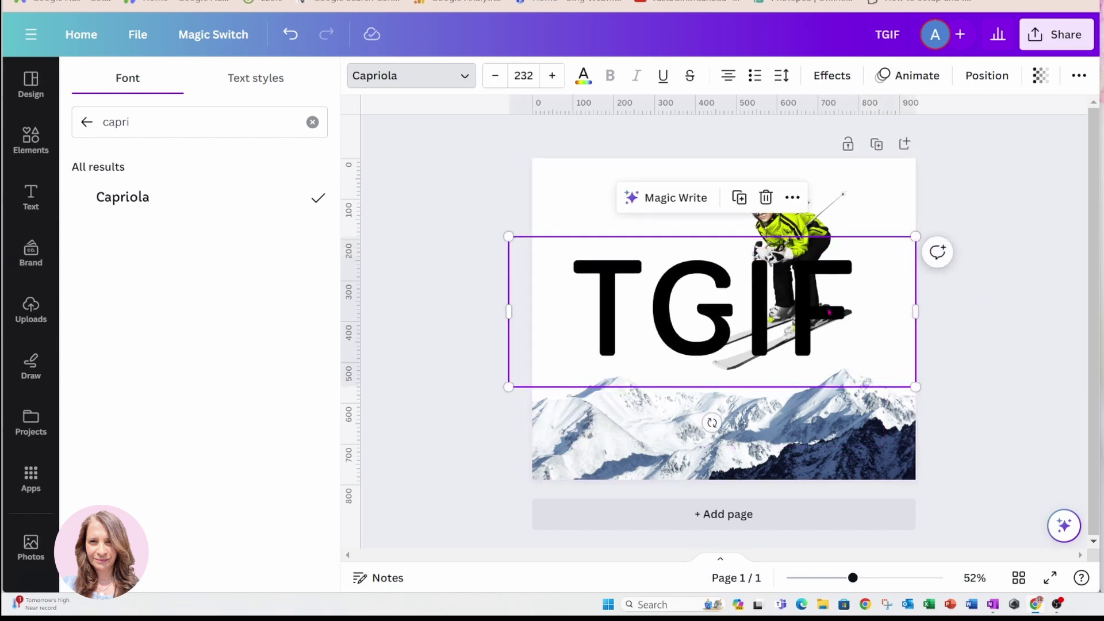
{"action": "left_click_drag", "start_coordinate": [830, 312], "coordinate": [856, 321]}
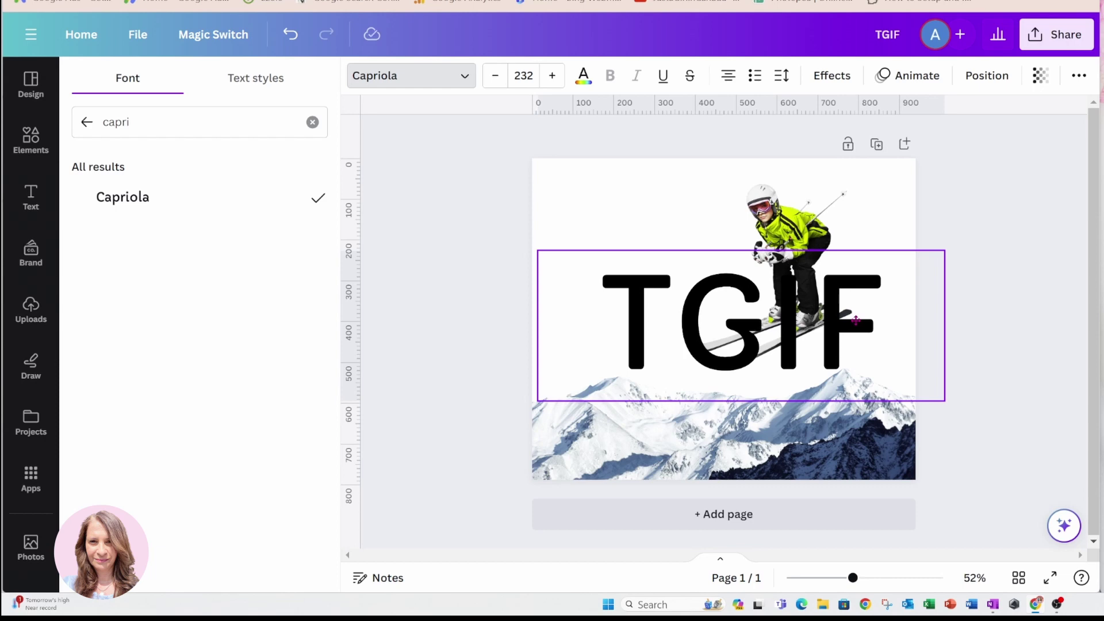
Raise the TGIF letter spacing to 71
{"action": "left_click", "coordinate": [541, 324]}
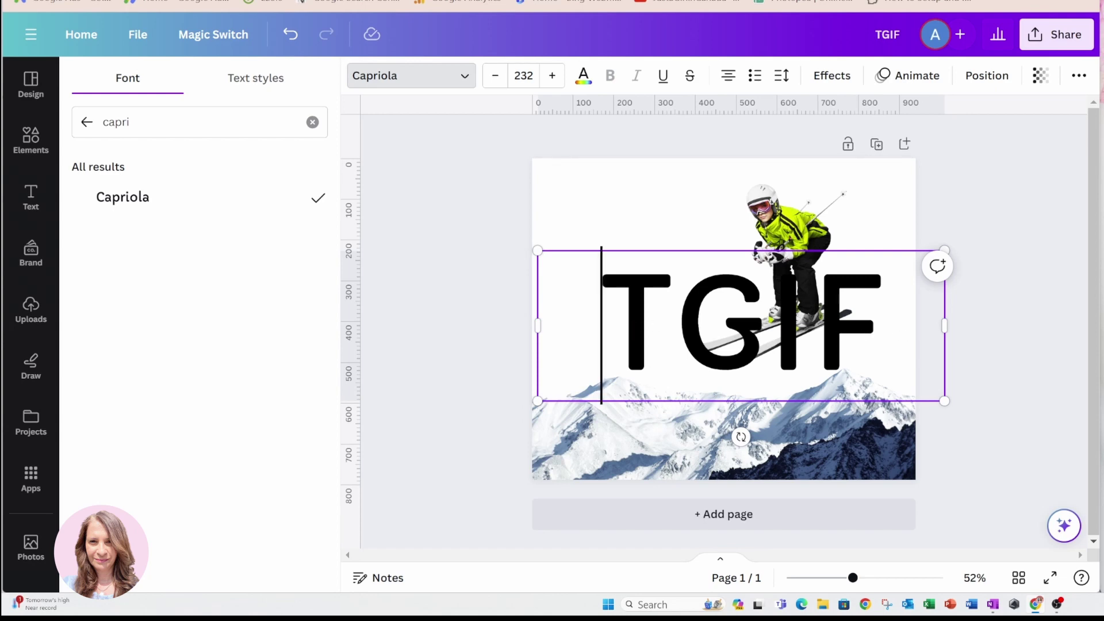
{"action": "left_click", "coordinate": [782, 76]}
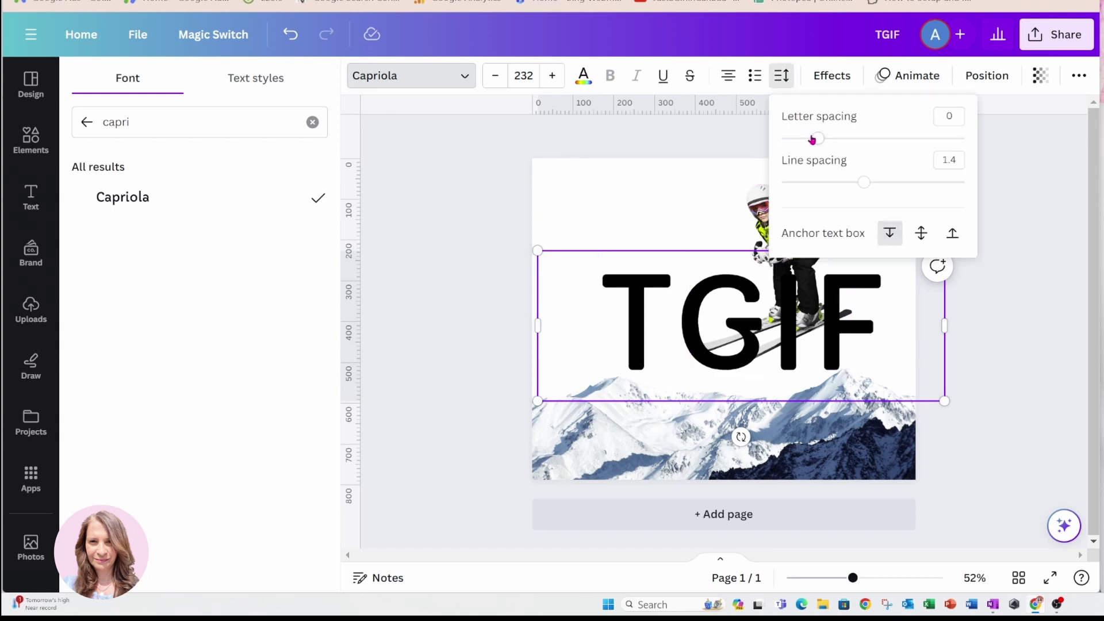
{"action": "left_click_drag", "start_coordinate": [811, 139], "coordinate": [833, 144]}
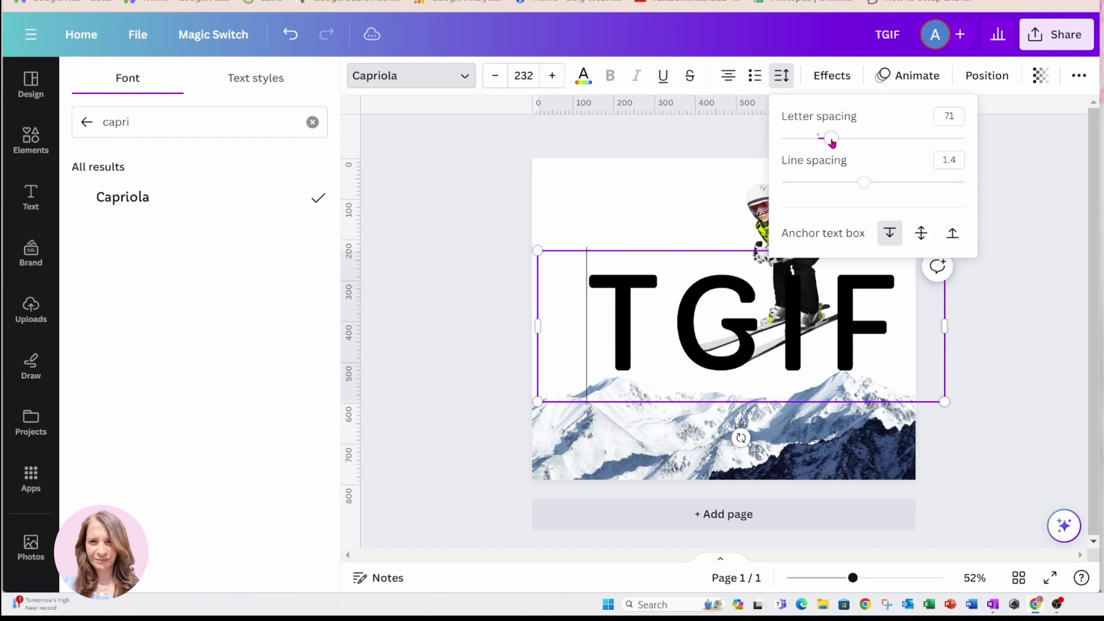
{"action": "left_click", "coordinate": [488, 243]}
Centre TGIF horizontally on the page using the centre guide
{"action": "left_click", "coordinate": [760, 345]}
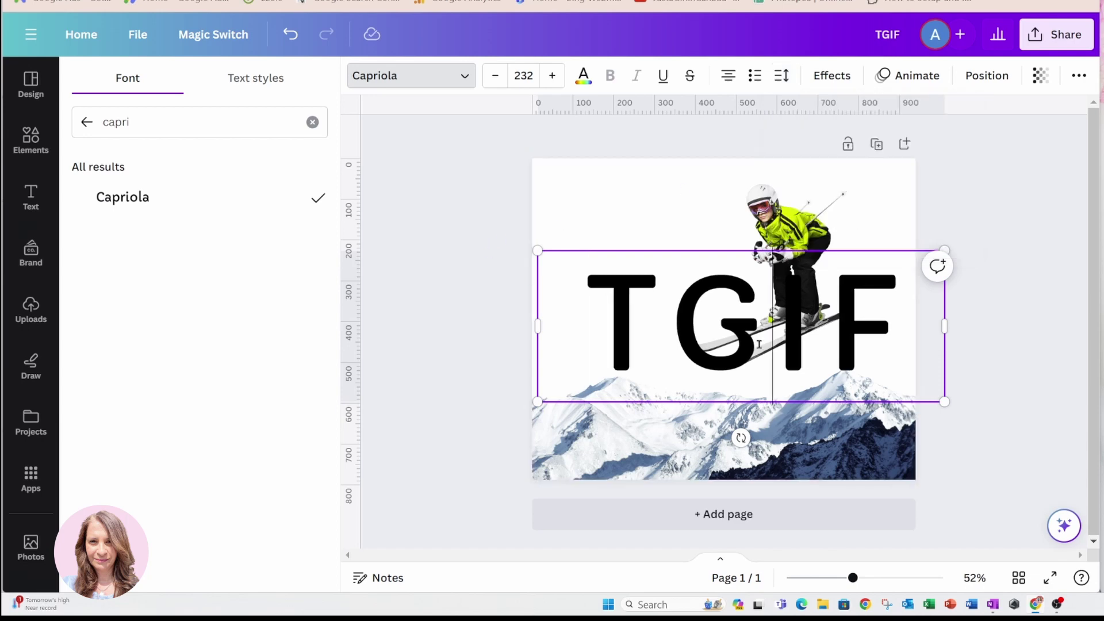
{"action": "left_click", "coordinate": [496, 379]}
{"action": "left_click_drag", "start_coordinate": [658, 339], "coordinate": [637, 340]}
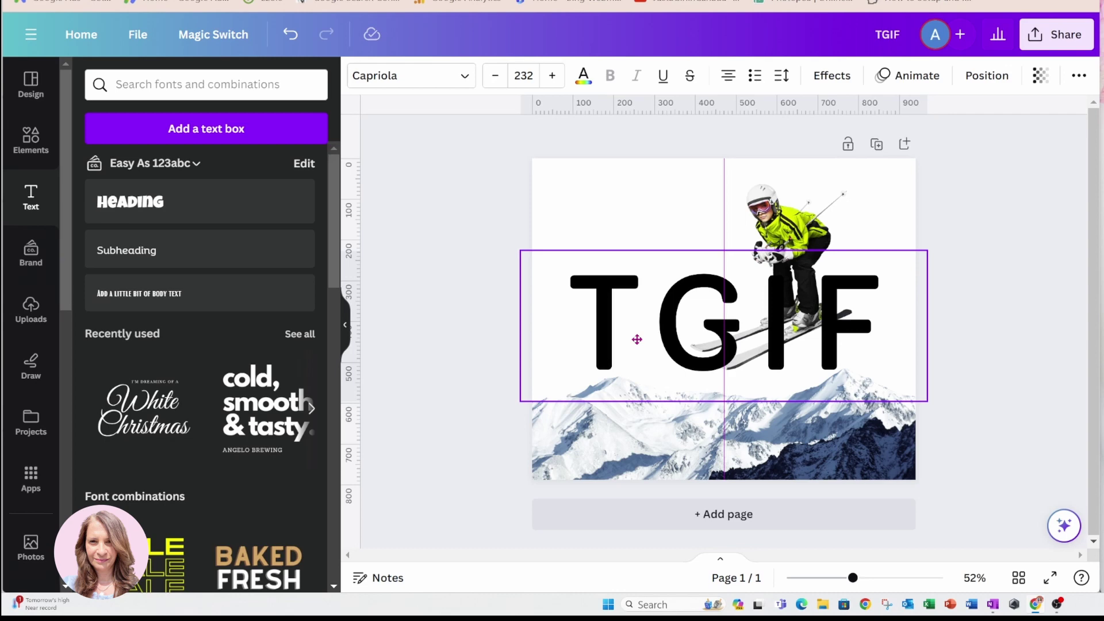
{"action": "left_click_drag", "start_coordinate": [637, 339], "coordinate": [637, 339]}
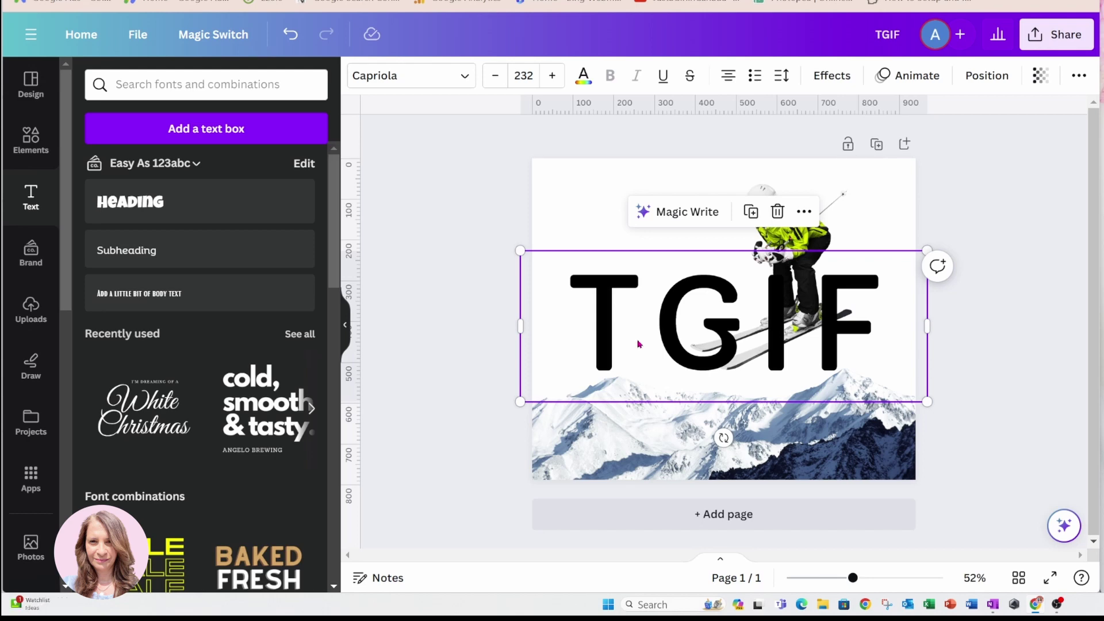
Colour TGIF with the lime-green photo colour swatch matching the jacket
{"action": "left_click", "coordinate": [583, 76]}
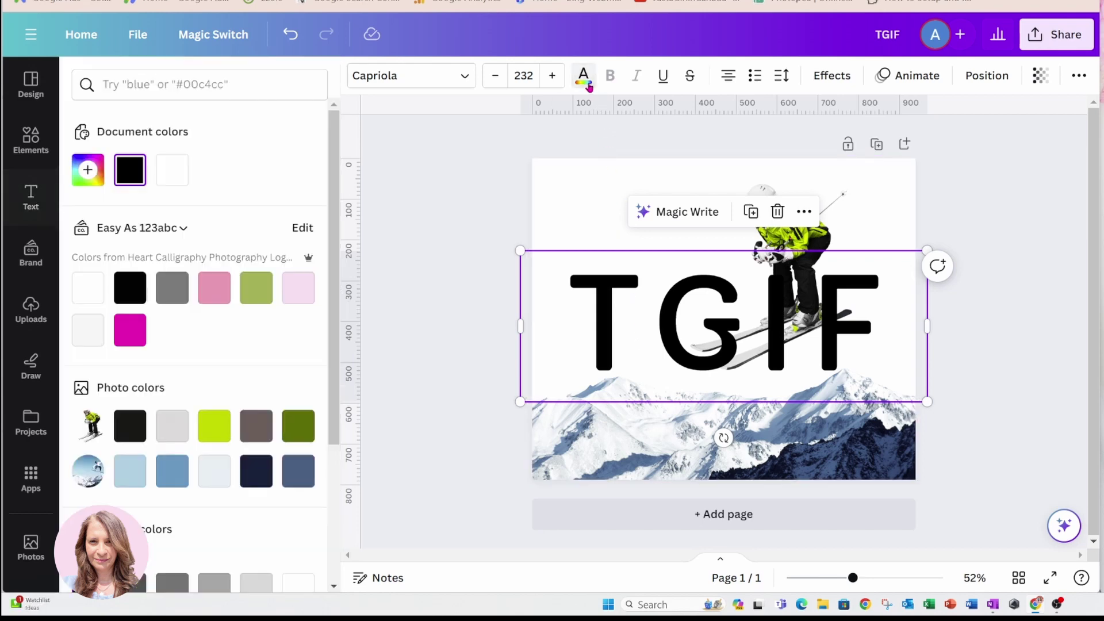
{"action": "left_click", "coordinate": [214, 426]}
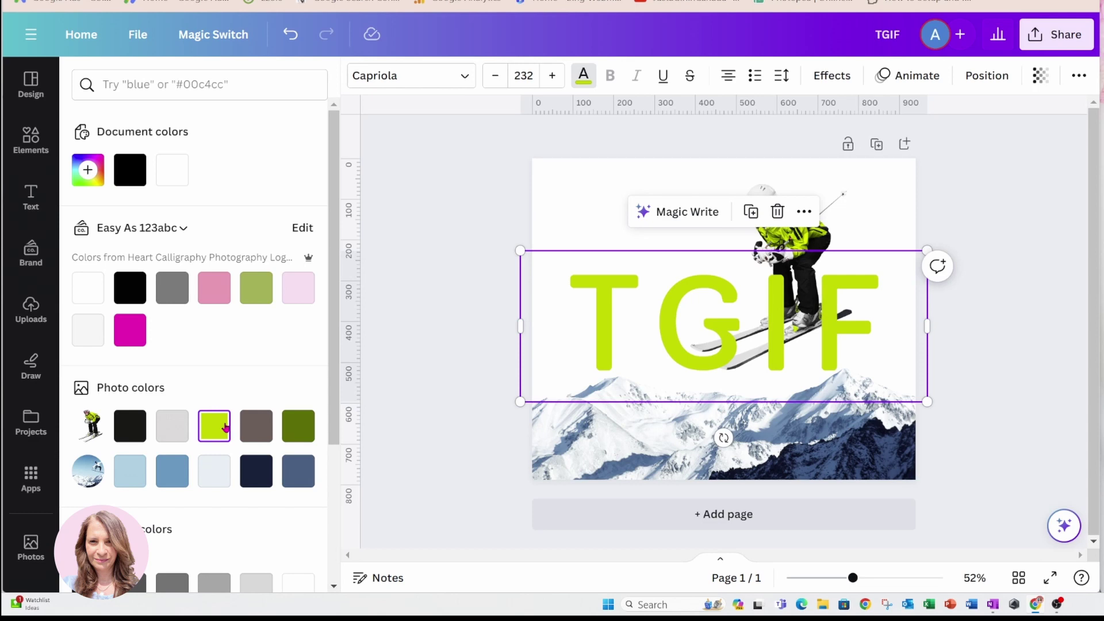
{"action": "left_click", "coordinate": [468, 317]}
{"action": "left_click", "coordinate": [467, 317]}
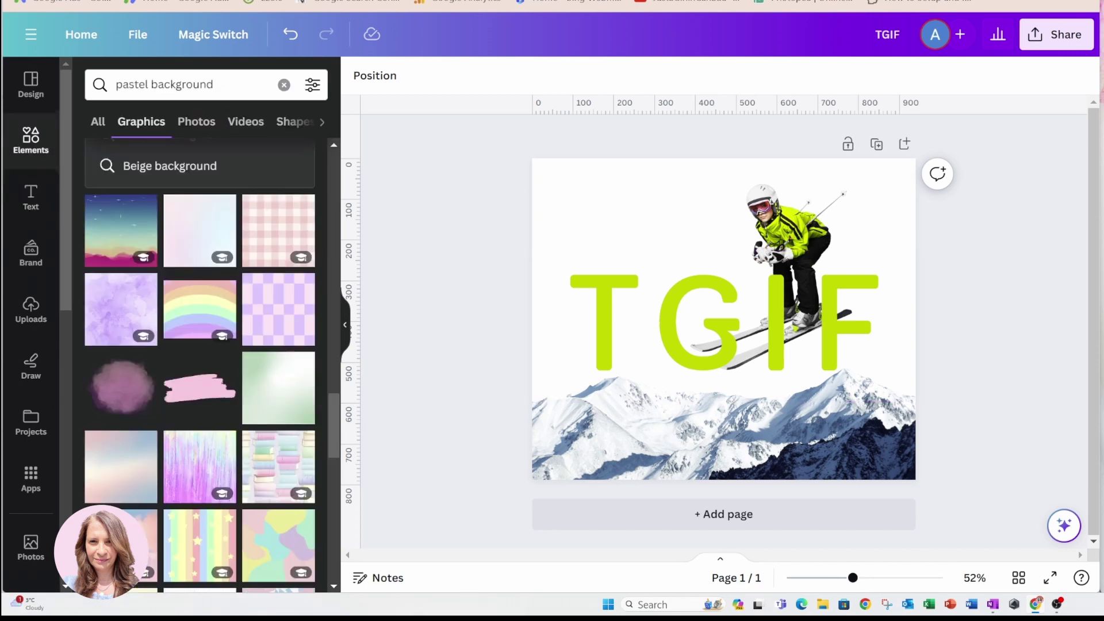
Add the purple-blue 'color gradient' blob and resize it across the page top
{"action": "left_click", "coordinate": [237, 87]}
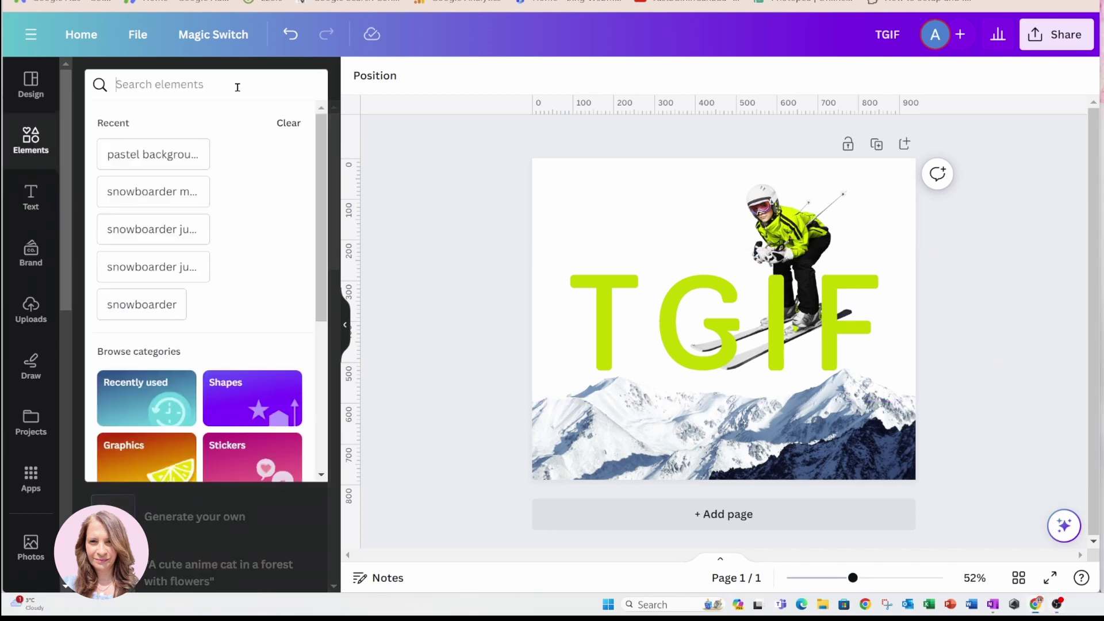
{"action": "type", "text": "color"}
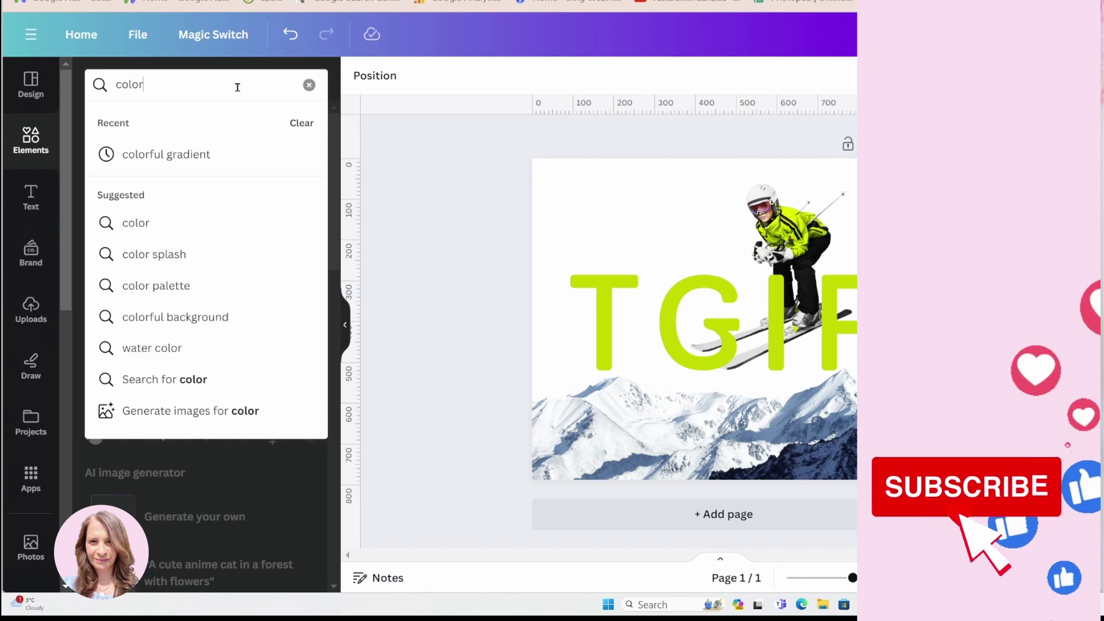
{"action": "type", "text": " gradient"}
{"action": "key", "text": "Return"}
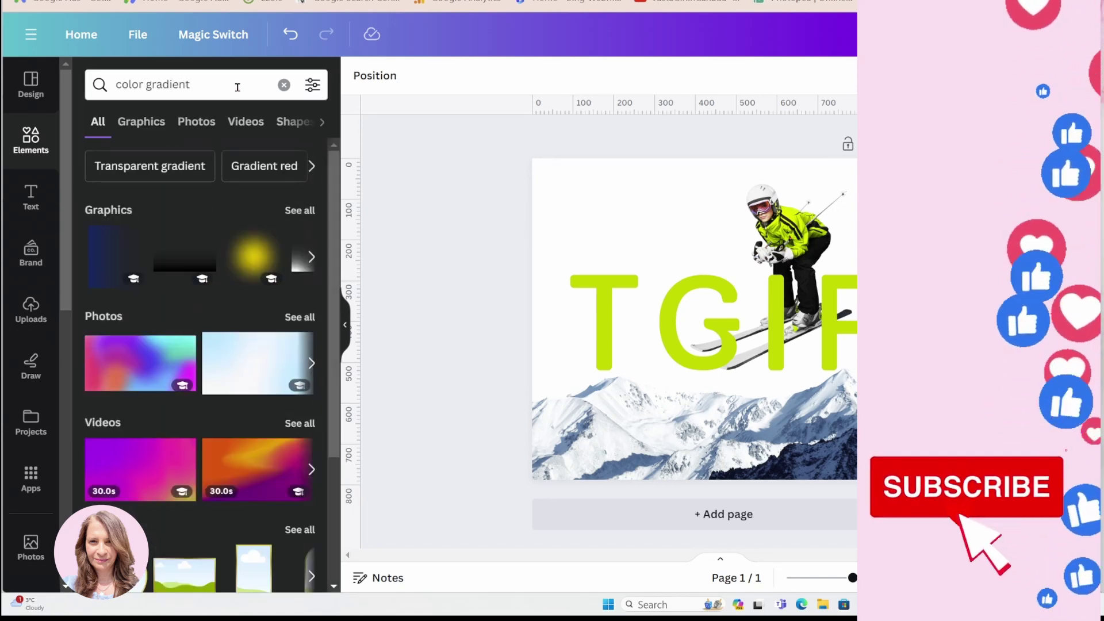
{"action": "left_click", "coordinate": [310, 215]}
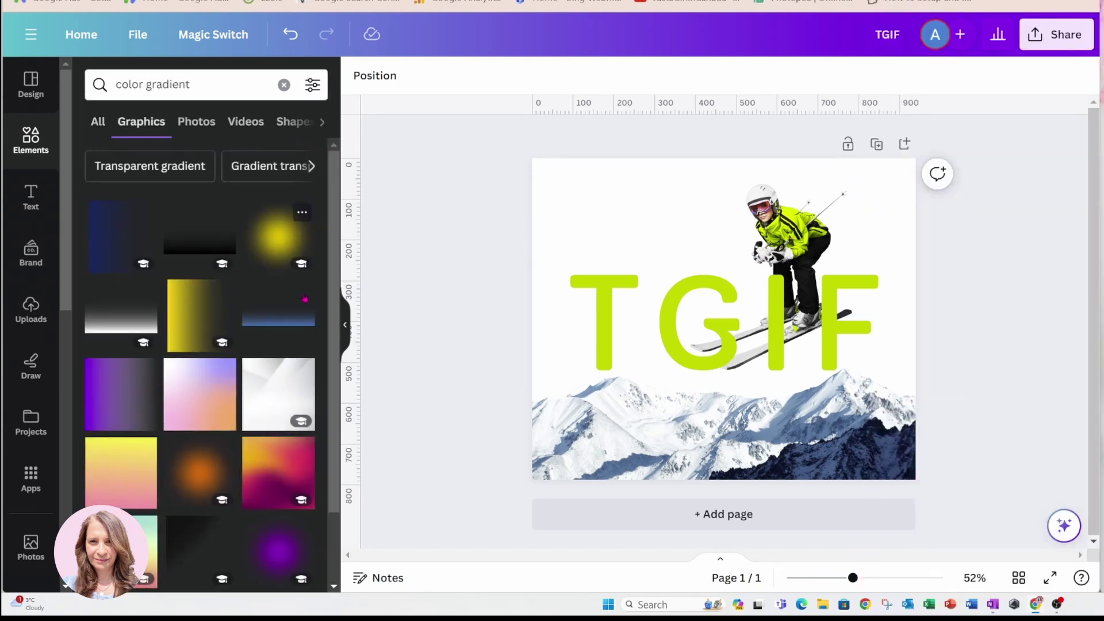
{"action": "scroll", "coordinate": [297, 320], "scroll_direction": "down", "scroll_amount": 2}
{"action": "scroll", "coordinate": [297, 319], "scroll_direction": "down", "scroll_amount": 2}
{"action": "scroll", "coordinate": [297, 319], "scroll_direction": "down", "scroll_amount": 2}
{"action": "scroll", "coordinate": [297, 319], "scroll_direction": "down", "scroll_amount": 2}
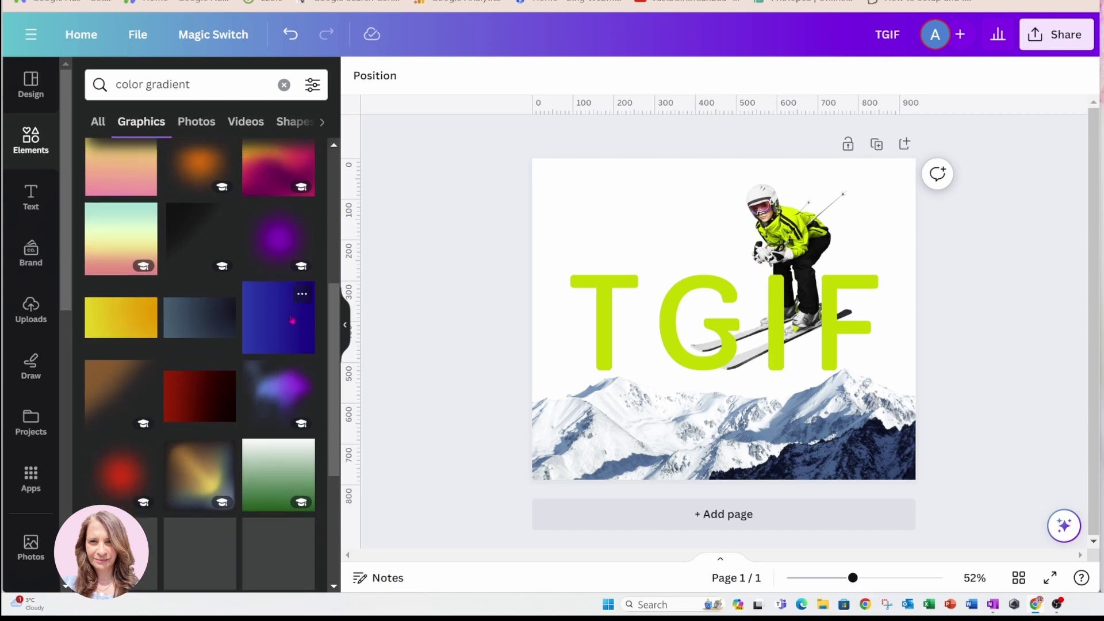
{"action": "left_click", "coordinate": [277, 384]}
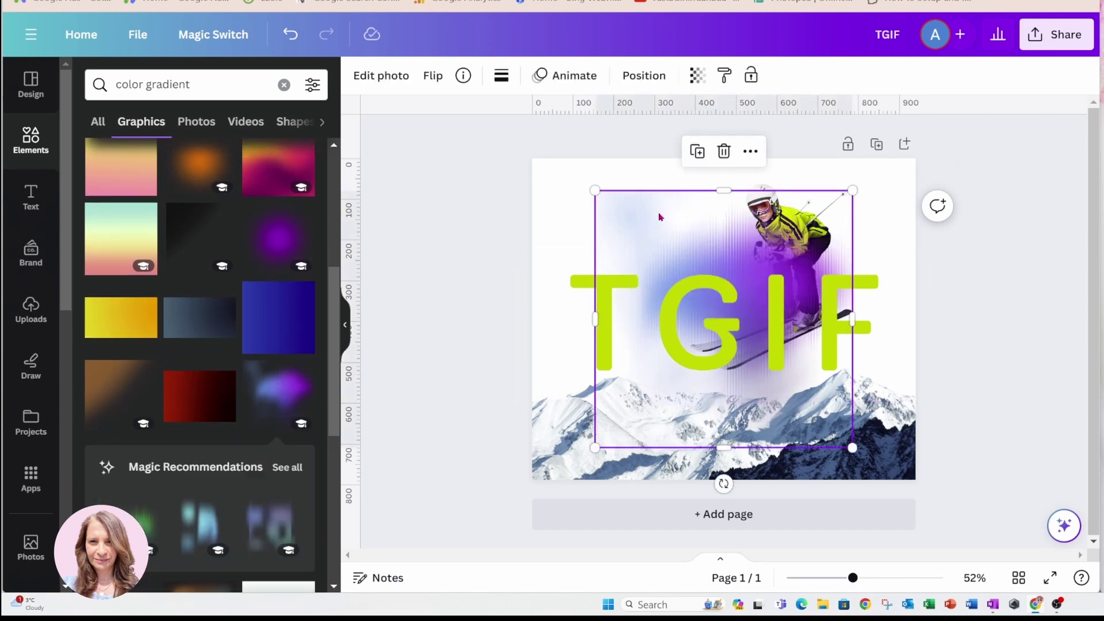
{"action": "left_click_drag", "start_coordinate": [650, 206], "coordinate": [589, 176]}
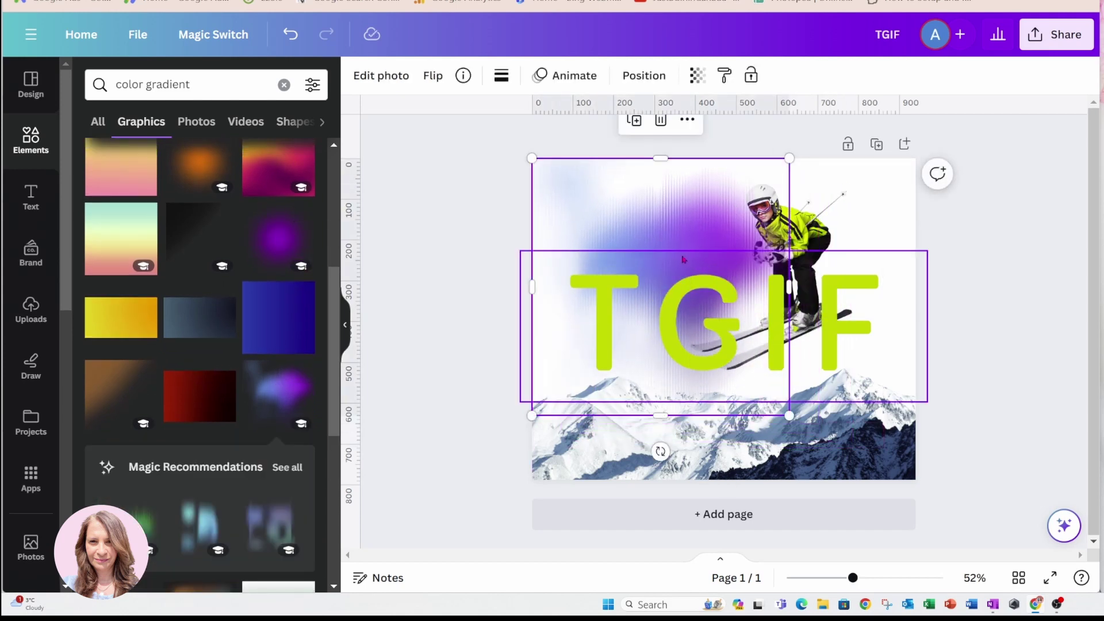
{"action": "left_click_drag", "start_coordinate": [794, 287], "coordinate": [916, 285]}
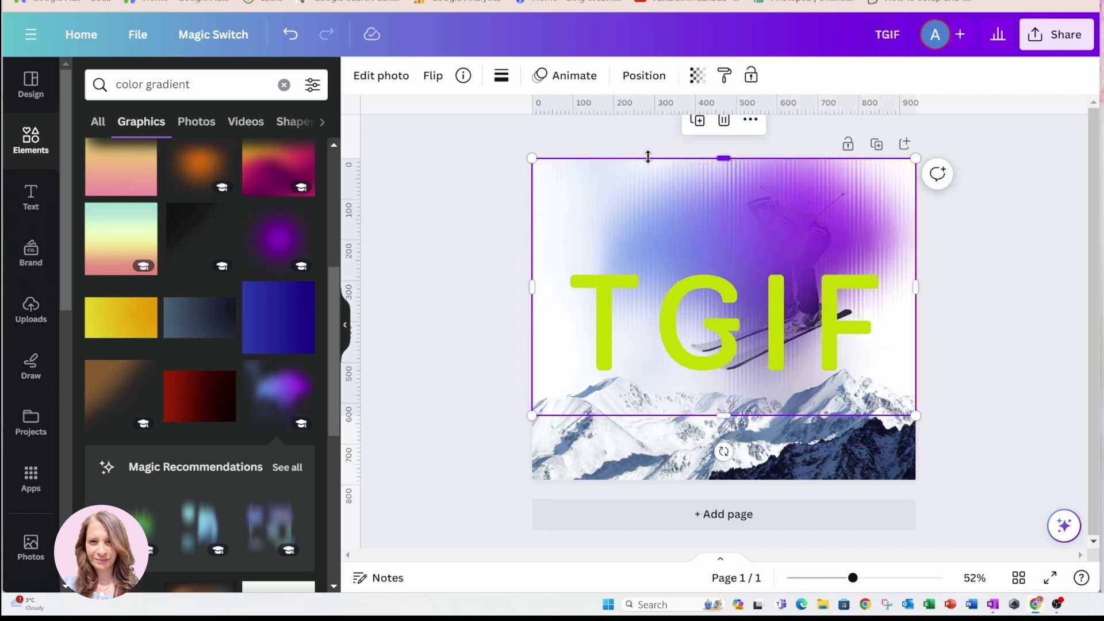
{"action": "left_click_drag", "start_coordinate": [636, 190], "coordinate": [639, 230]}
{"action": "left_click_drag", "start_coordinate": [723, 198], "coordinate": [721, 157]}
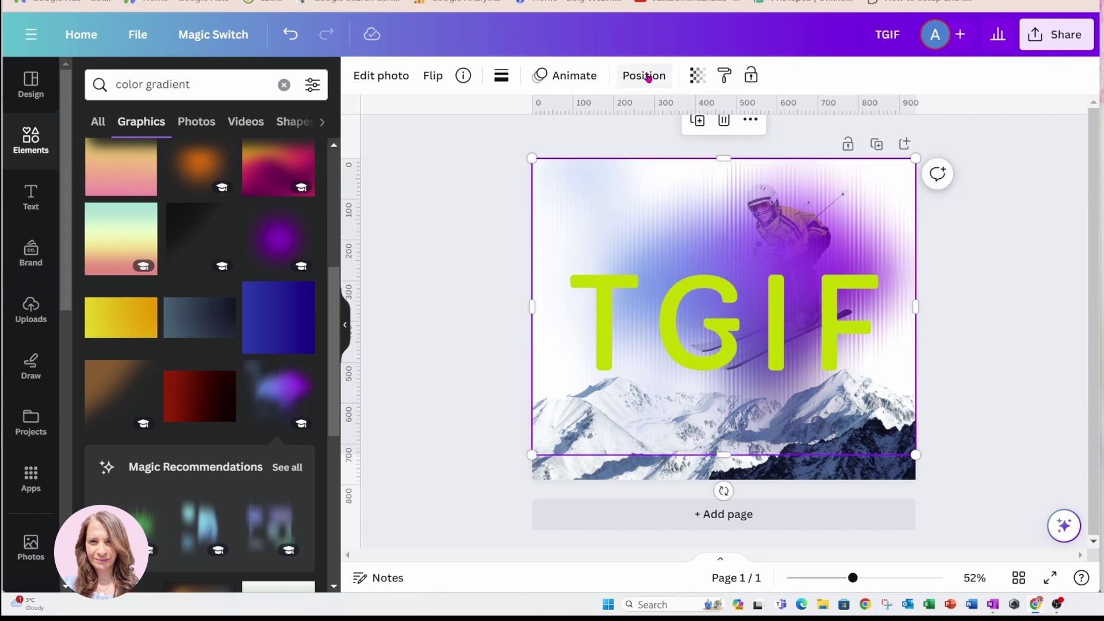
Send the gradient backward and to the back, behind the mountains and skier
{"action": "left_click", "coordinate": [624, 78]}
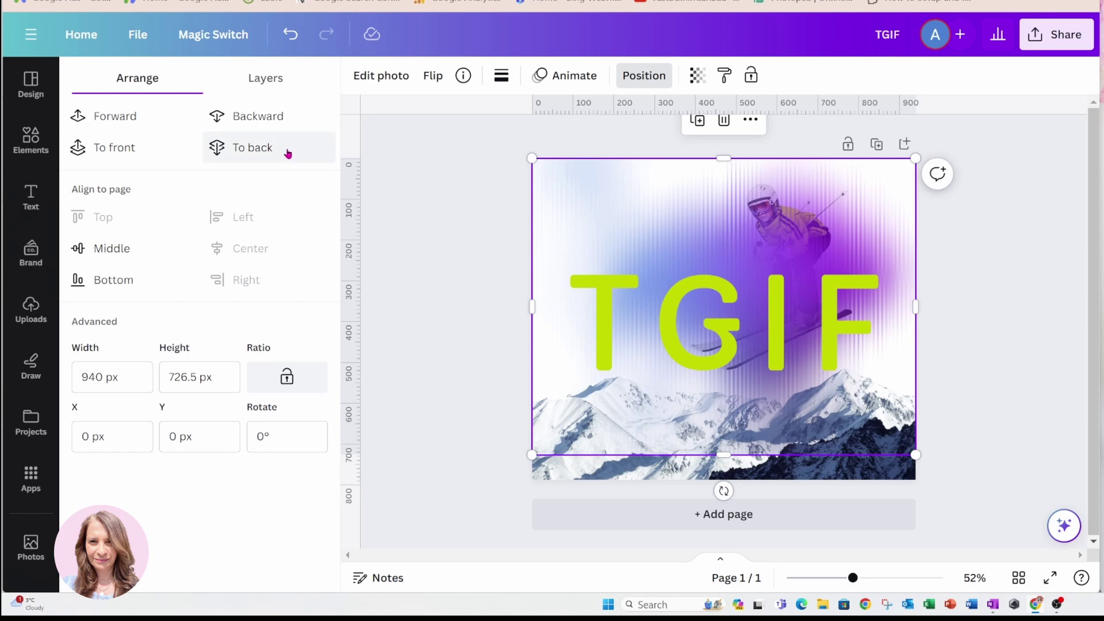
{"action": "left_click", "coordinate": [259, 117]}
{"action": "left_click", "coordinate": [259, 118]}
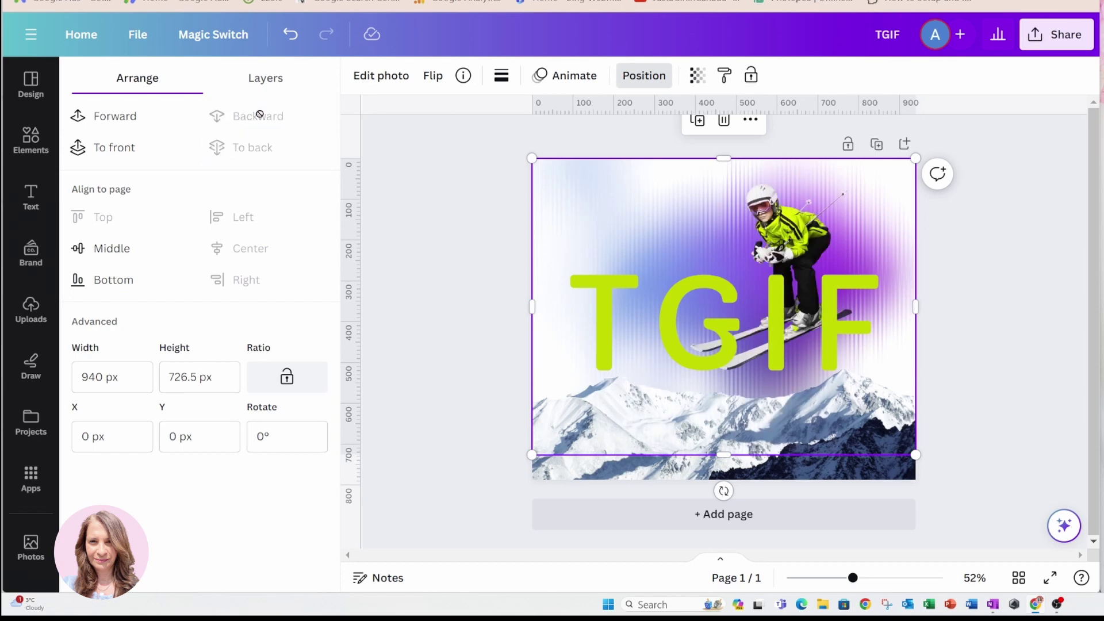
{"action": "left_click", "coordinate": [453, 215]}
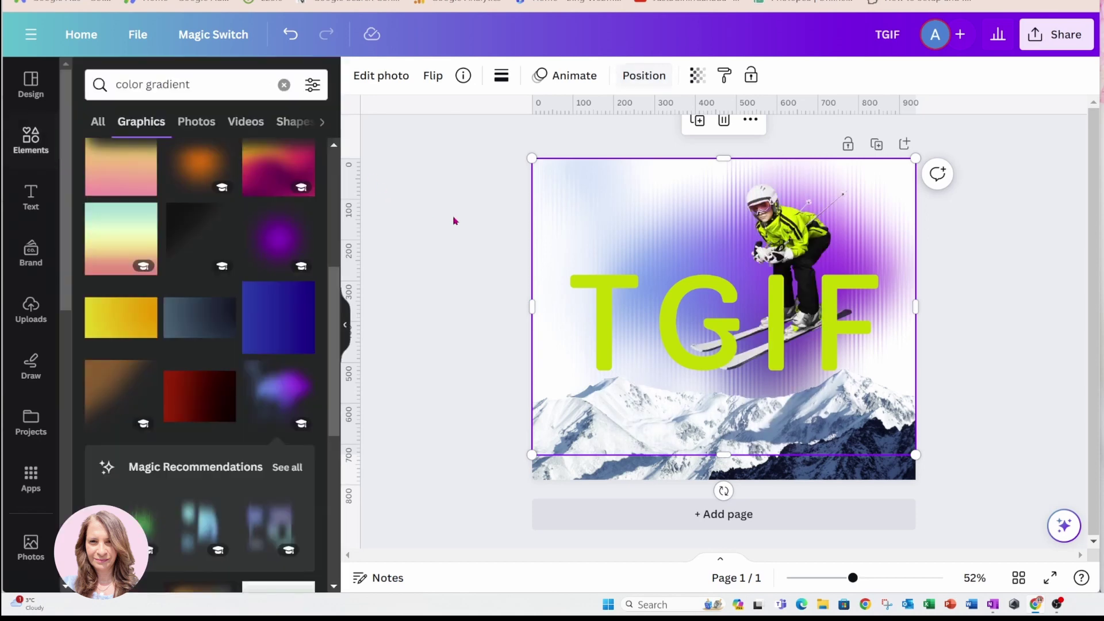
{"action": "left_click", "coordinate": [602, 310]}
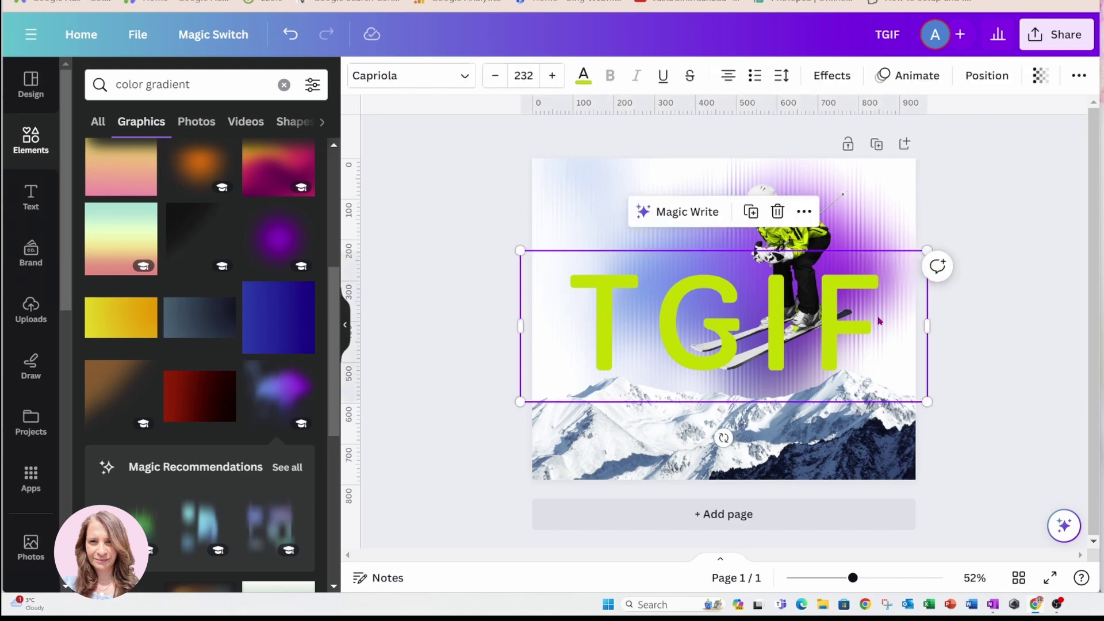
Give TGIF a white Outline effect with thickness reduced from 50 to 22
{"action": "left_click", "coordinate": [832, 76]}
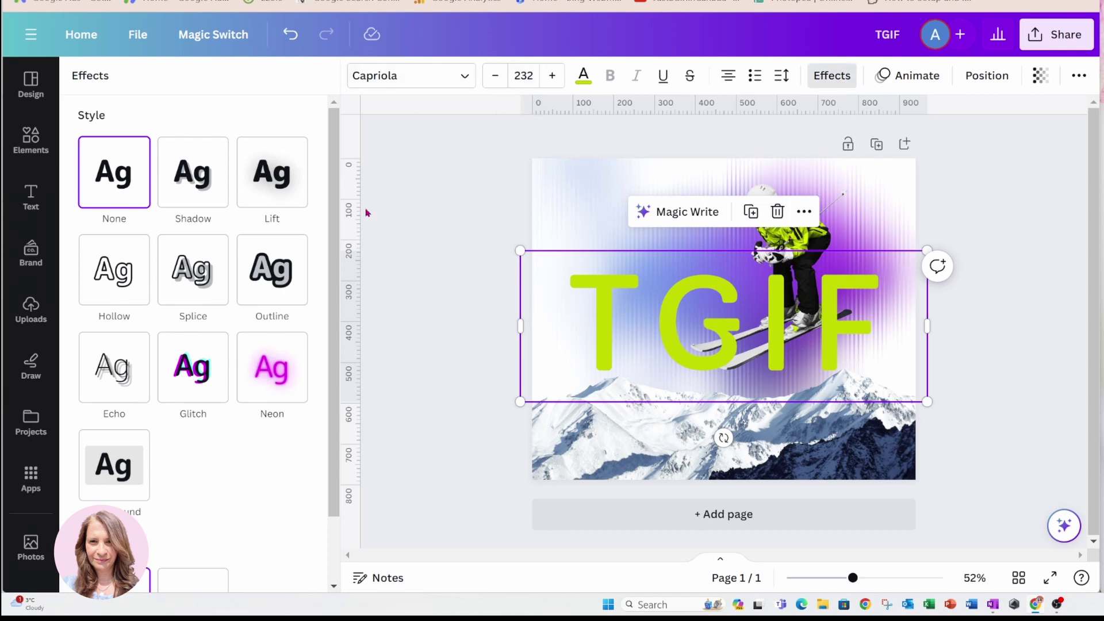
{"action": "left_click", "coordinate": [298, 272]}
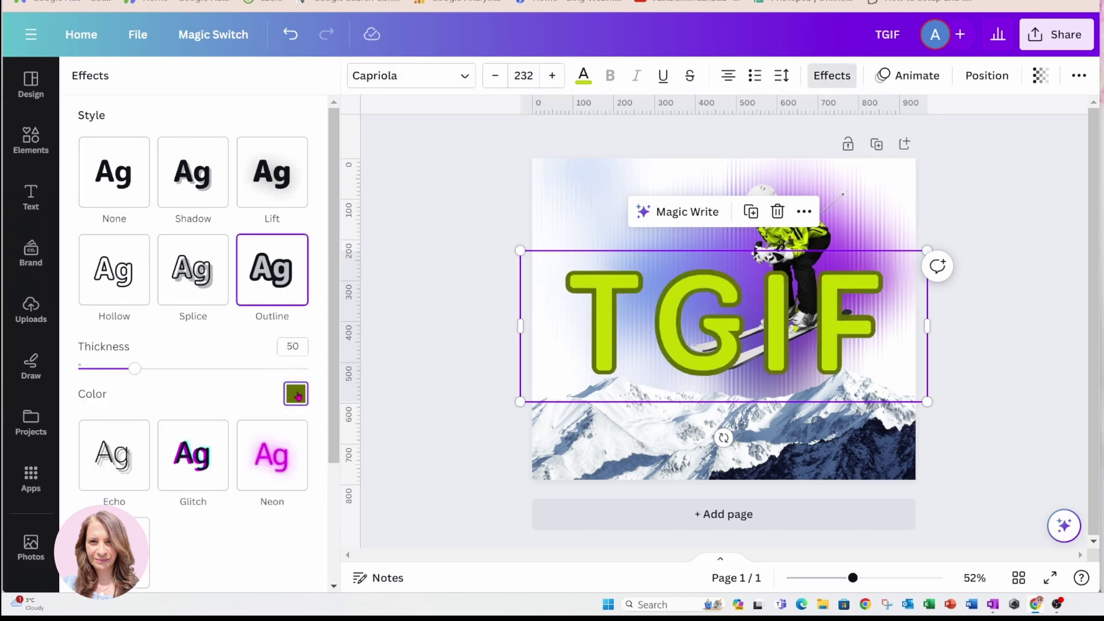
{"action": "left_click", "coordinate": [296, 394]}
{"action": "left_click", "coordinate": [90, 290]}
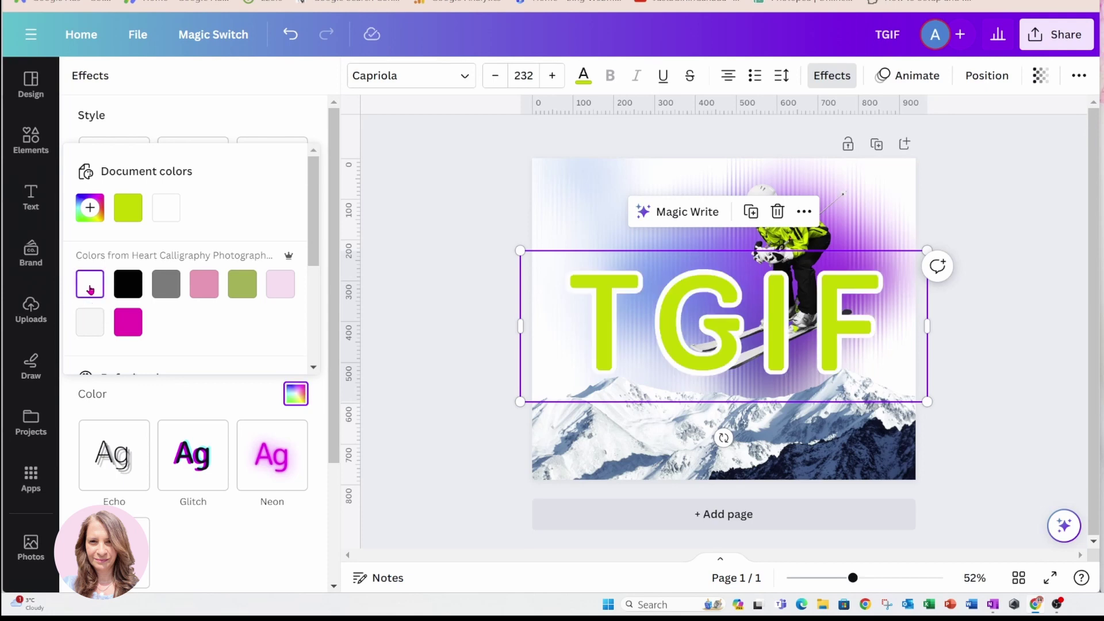
{"action": "left_click", "coordinate": [323, 389]}
{"action": "left_click_drag", "start_coordinate": [136, 370], "coordinate": [102, 370]}
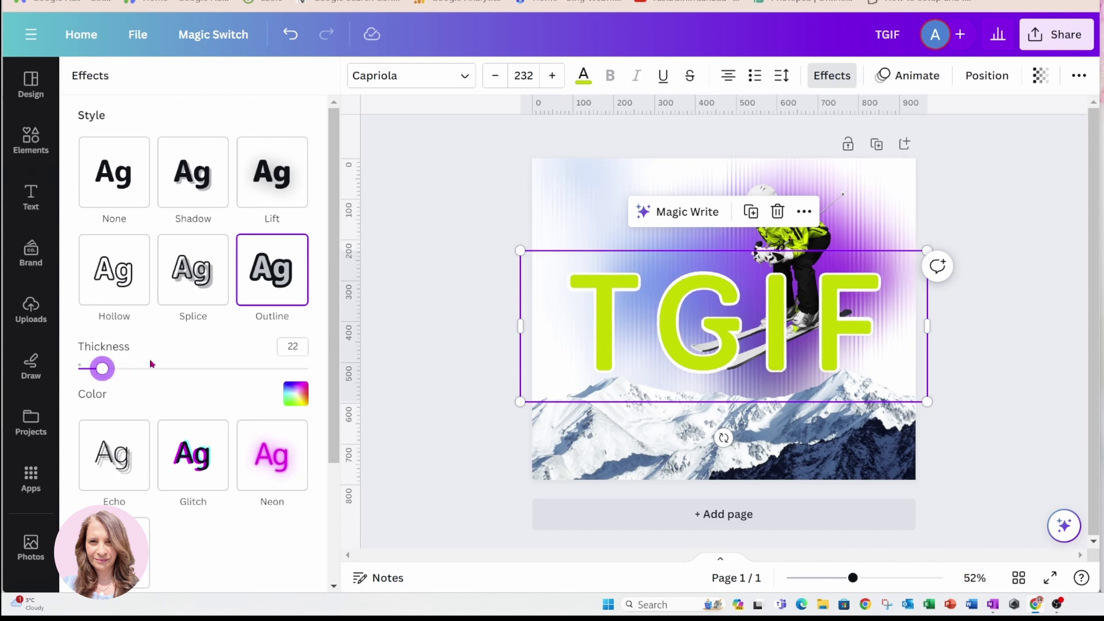
{"action": "left_click", "coordinate": [407, 340]}
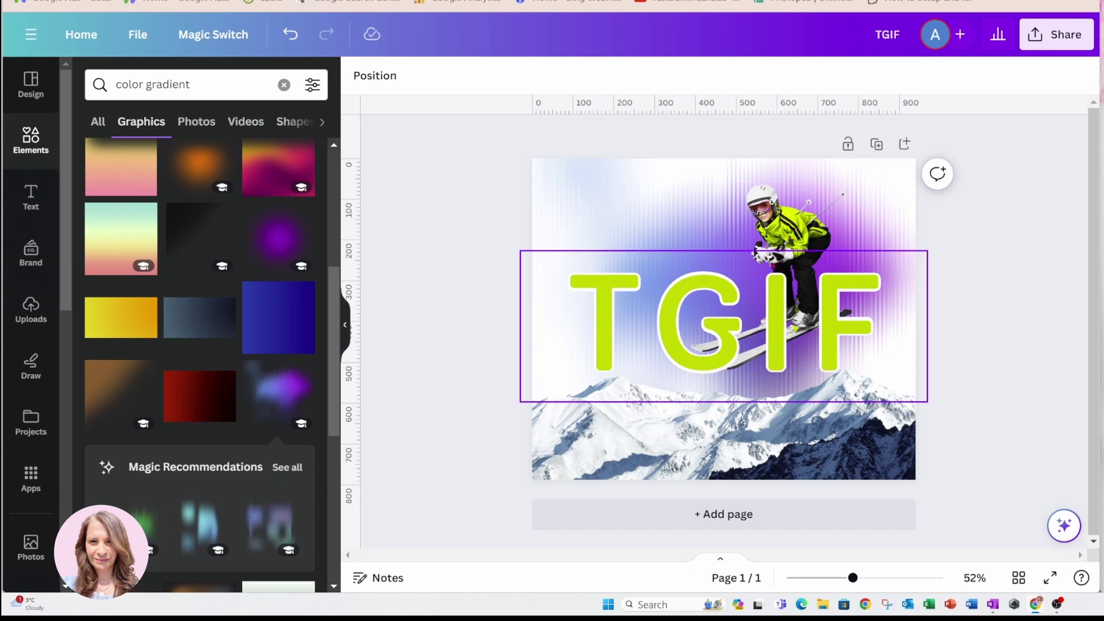
Duplicate the skier, align the copy over the original and crop it to end near the I
{"action": "left_click", "coordinate": [786, 234]}
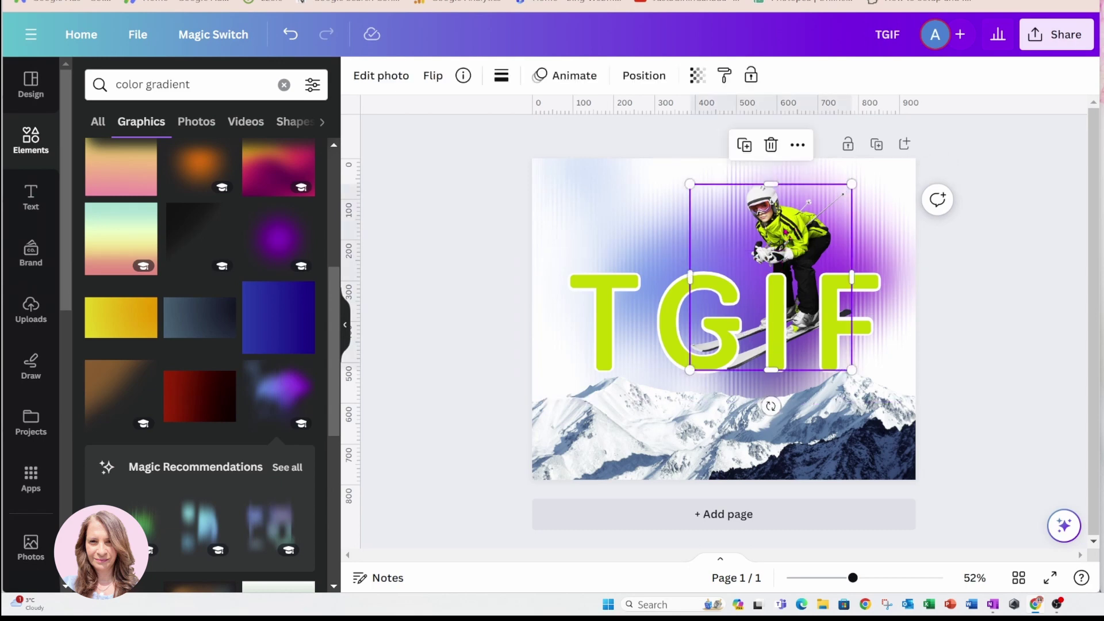
{"action": "left_click", "coordinate": [745, 147]}
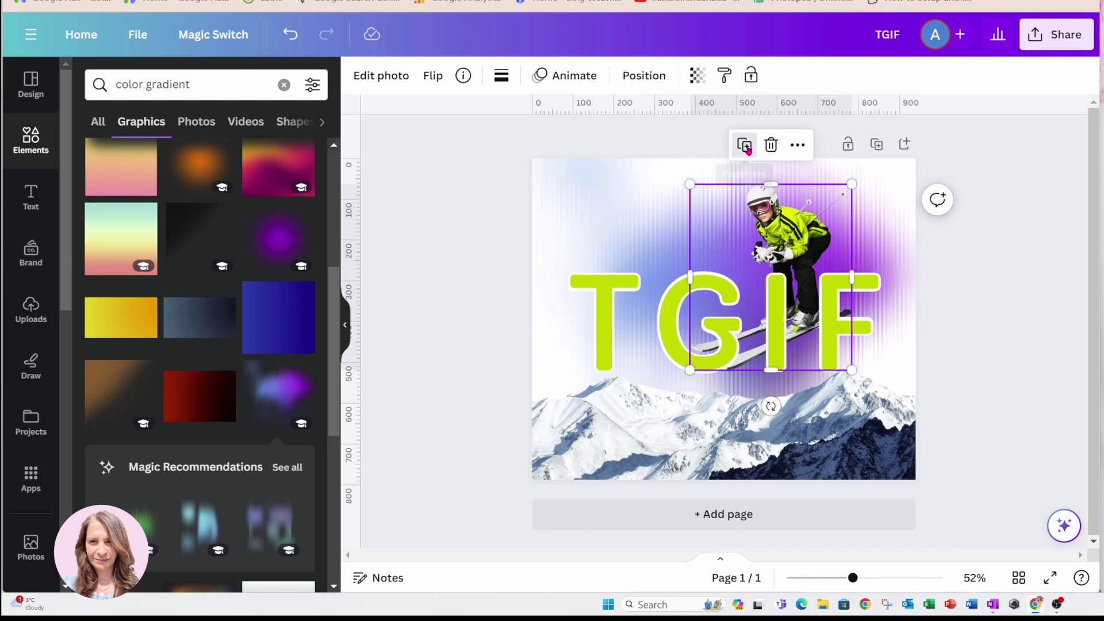
{"action": "left_click_drag", "start_coordinate": [792, 265], "coordinate": [788, 254]}
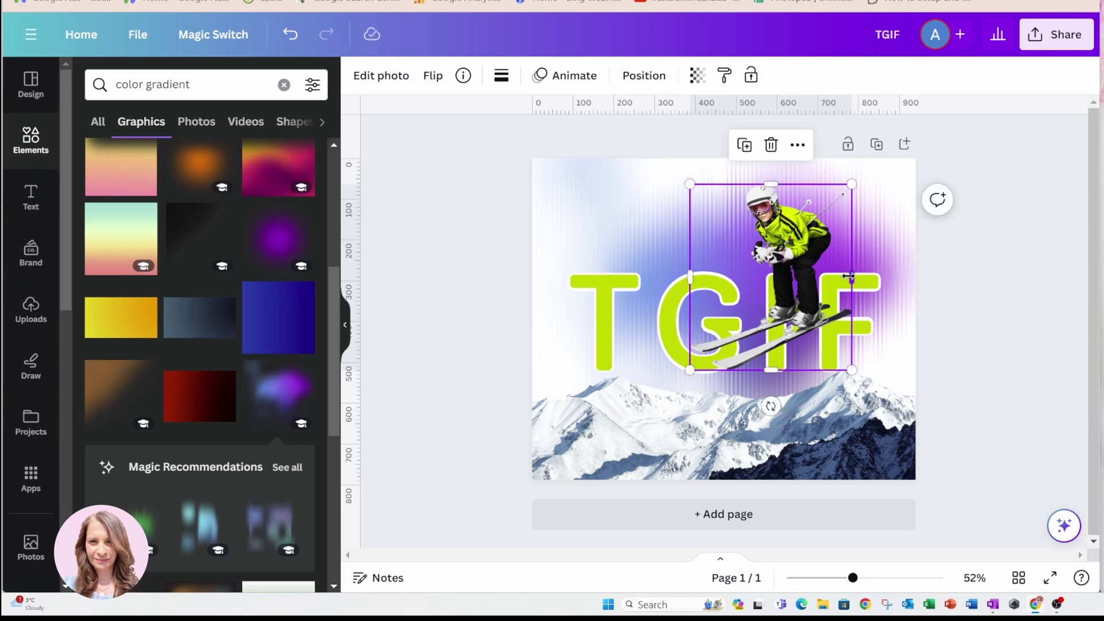
{"action": "left_click_drag", "start_coordinate": [851, 277], "coordinate": [828, 277]}
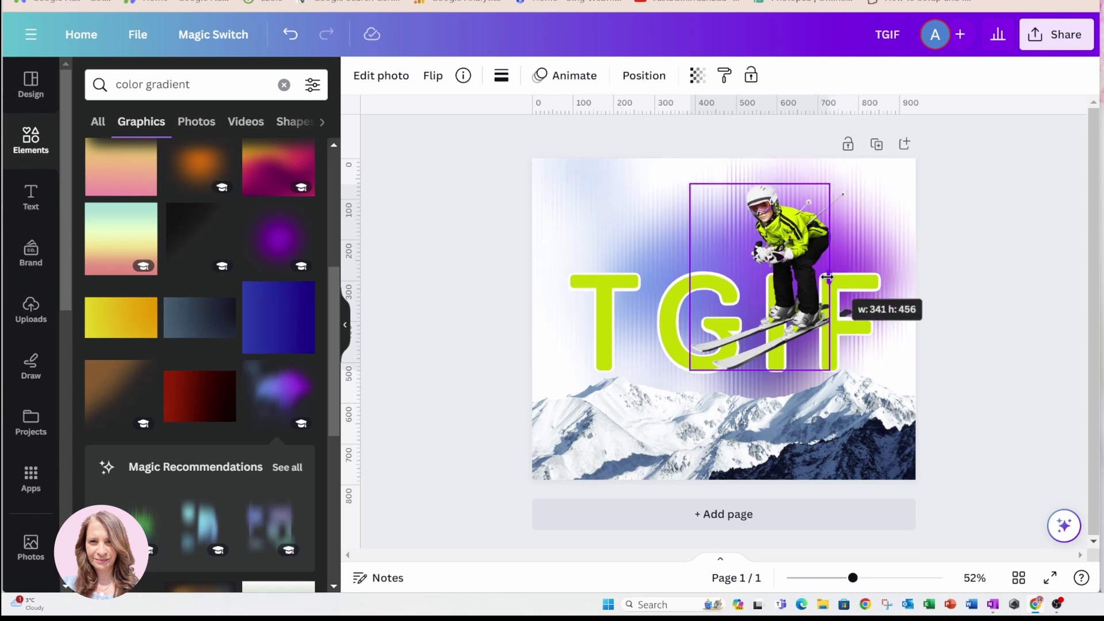
{"action": "left_click_drag", "start_coordinate": [827, 278], "coordinate": [776, 277]}
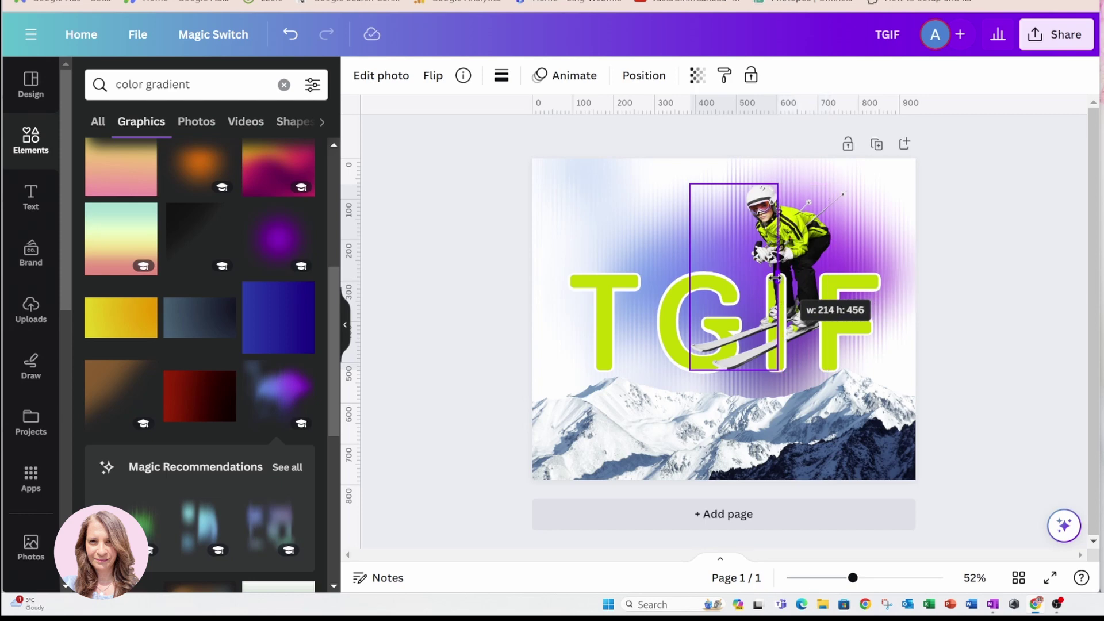
{"action": "left_click_drag", "start_coordinate": [775, 278], "coordinate": [760, 278]}
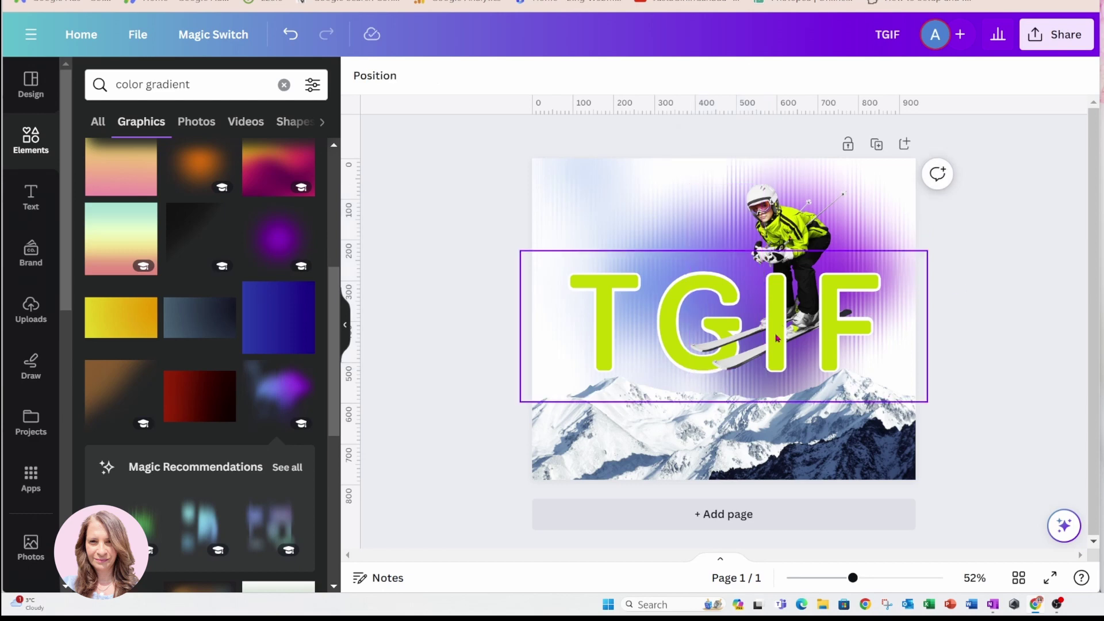
Make a second skier copy cropped into a narrow strip aligned beside the F
{"action": "left_click", "coordinate": [787, 243]}
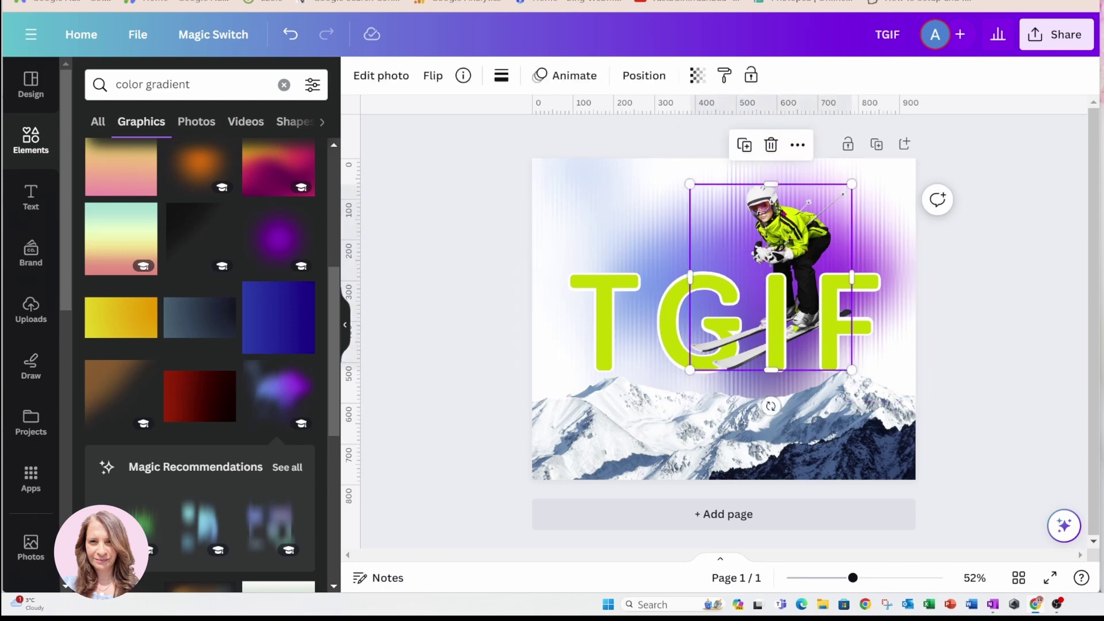
{"action": "left_click", "coordinate": [745, 144]}
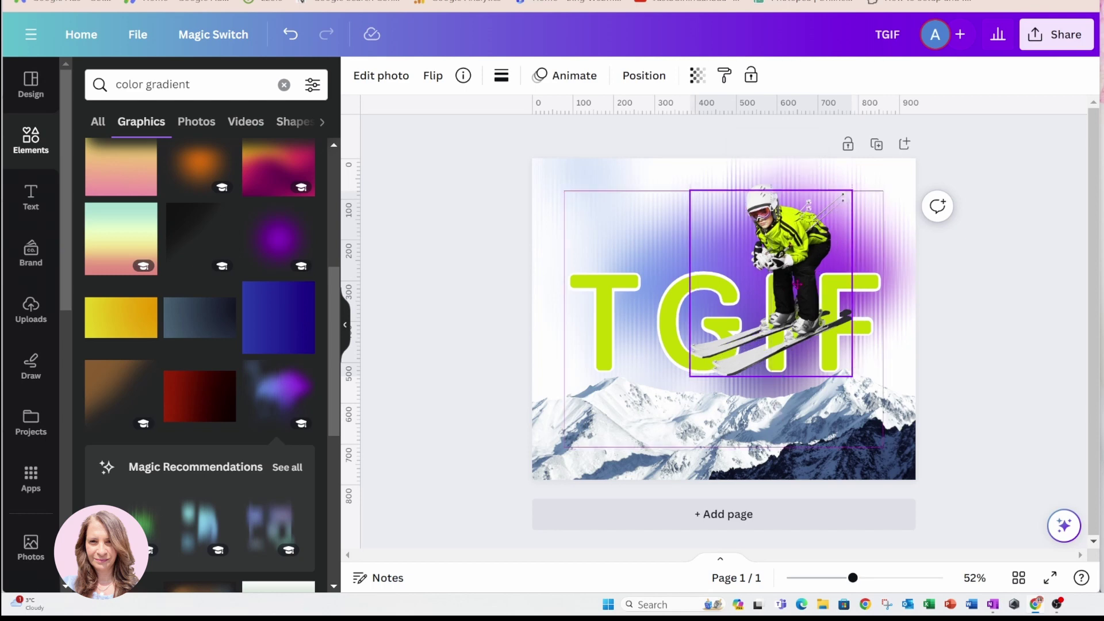
{"action": "mouse_move", "coordinate": [778, 283]}
{"action": "left_mouse_down"}
{"action": "mouse_move", "coordinate": [771, 277]}
{"action": "mouse_move", "coordinate": [797, 304]}
{"action": "left_mouse_up"}
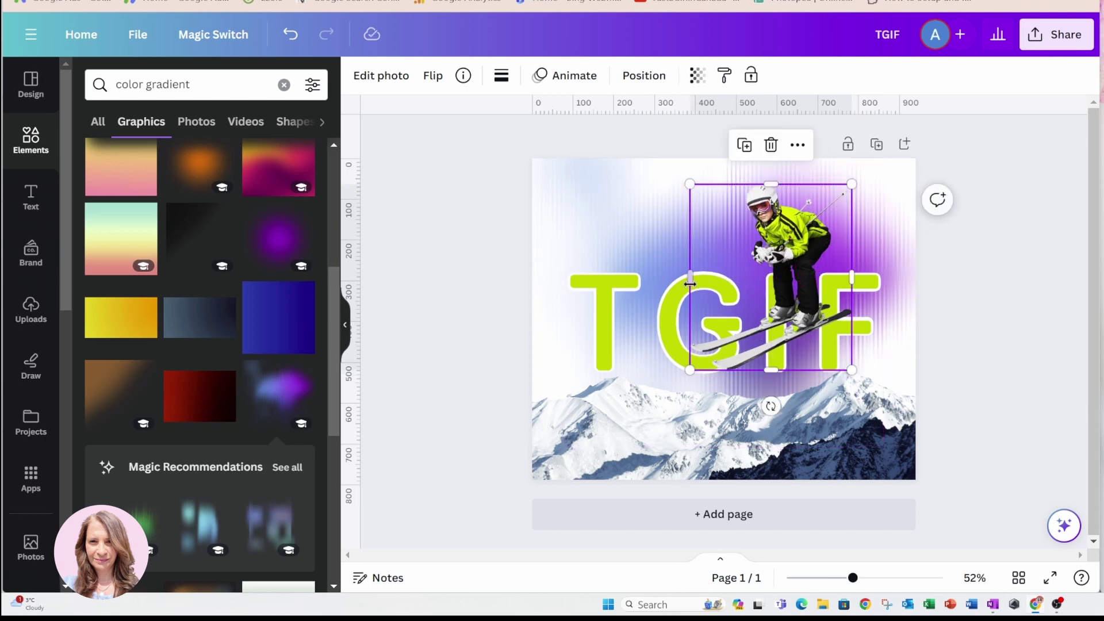
{"action": "left_click_drag", "start_coordinate": [691, 278], "coordinate": [803, 285]}
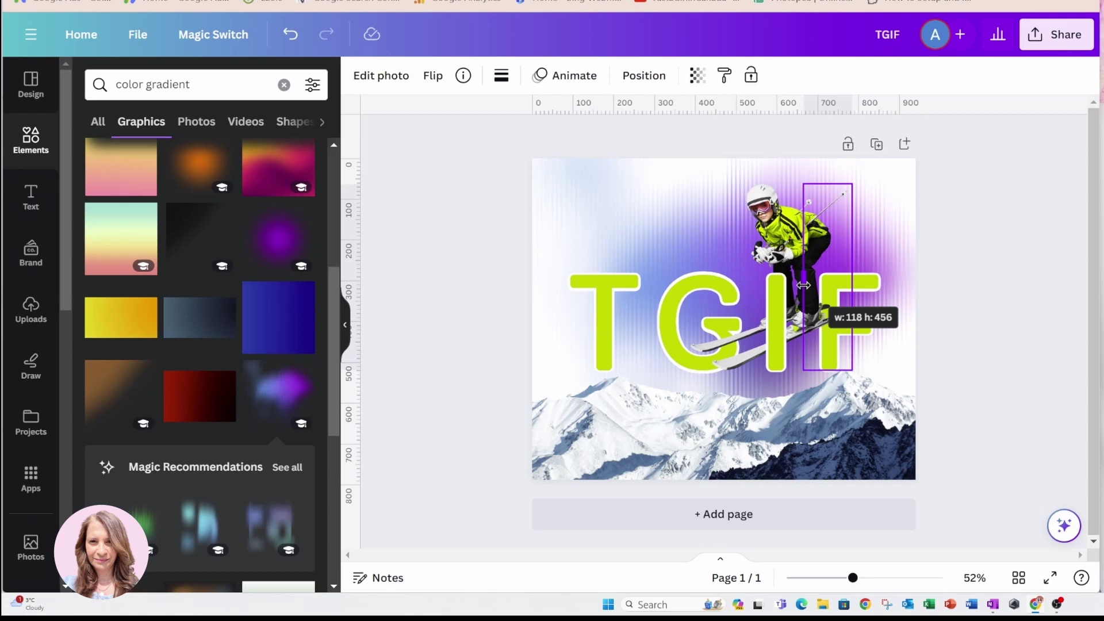
{"action": "left_click", "coordinate": [955, 297]}
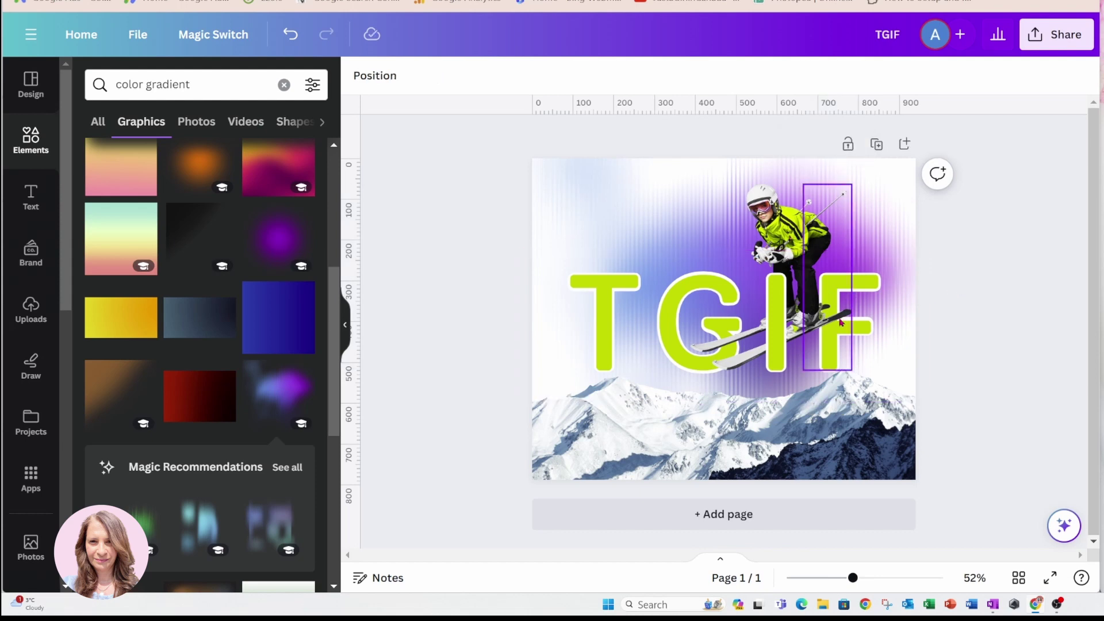
{"action": "mouse_move", "coordinate": [841, 326]}
{"action": "left_mouse_down"}
{"action": "mouse_move", "coordinate": [880, 299]}
{"action": "mouse_move", "coordinate": [819, 298]}
{"action": "left_mouse_up"}
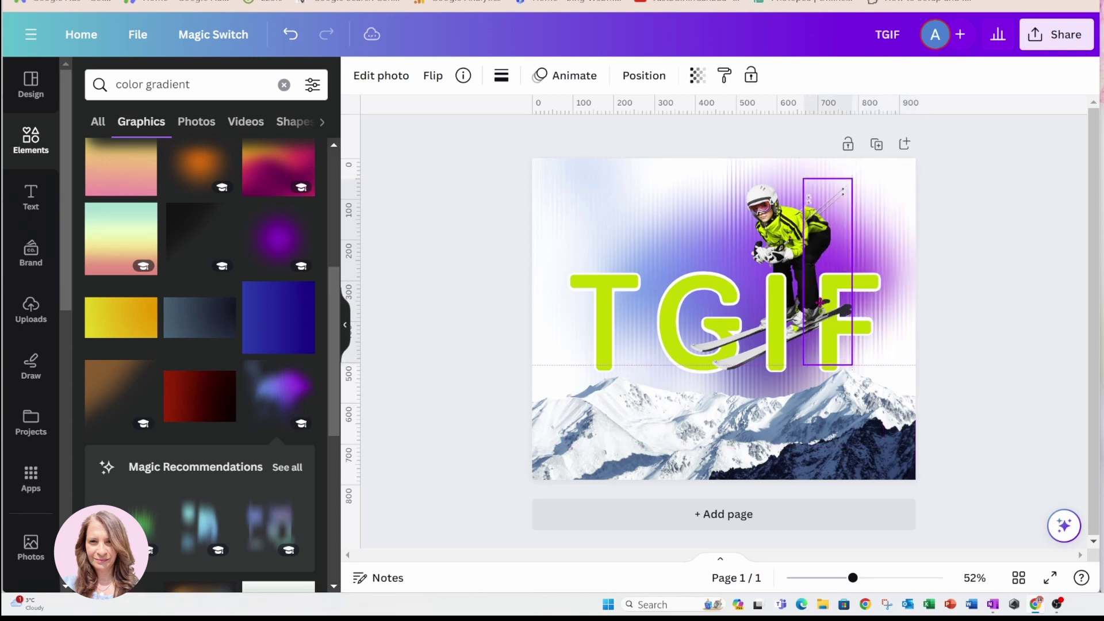
{"action": "left_click_drag", "start_coordinate": [820, 301], "coordinate": [821, 305]}
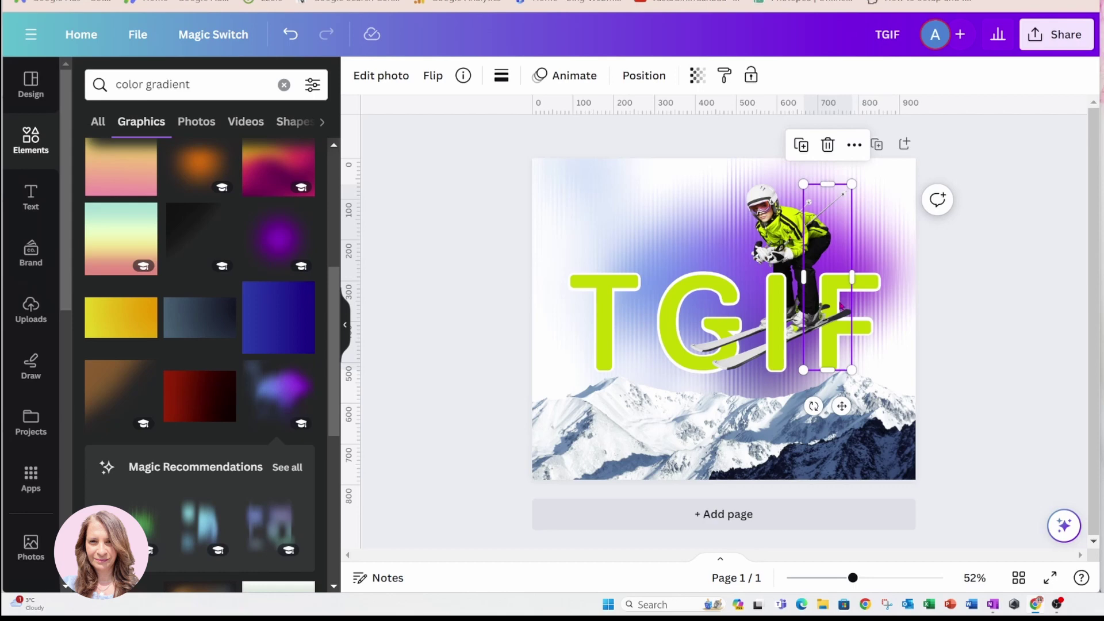
Send the cropped skier copy behind the TGIF letters and nudge it slightly right
{"action": "left_click", "coordinate": [988, 309]}
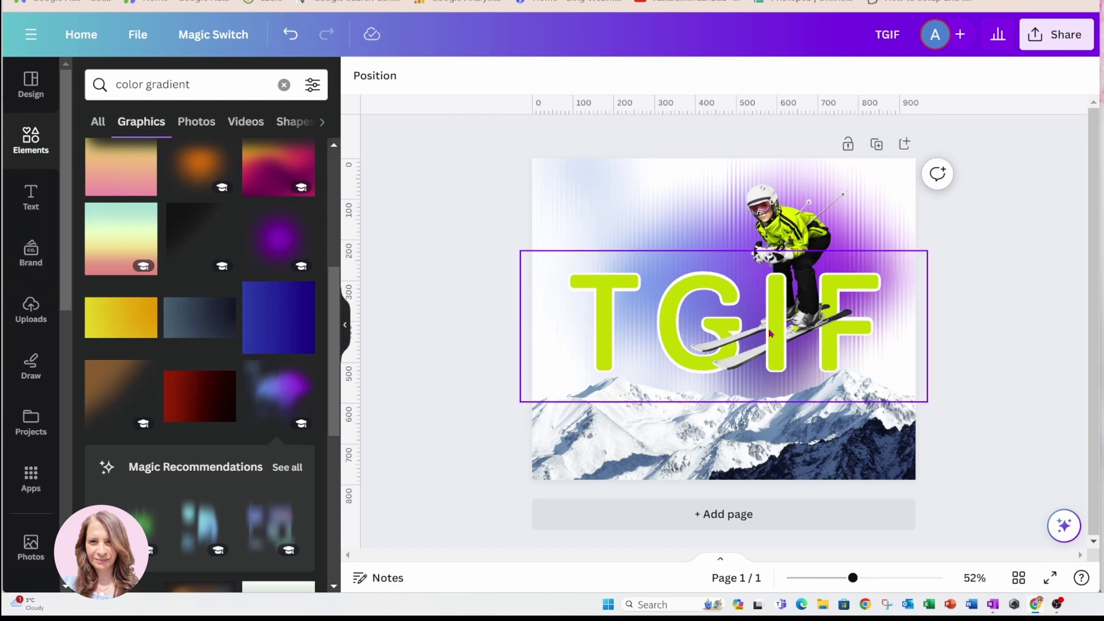
{"action": "left_click", "coordinate": [780, 233]}
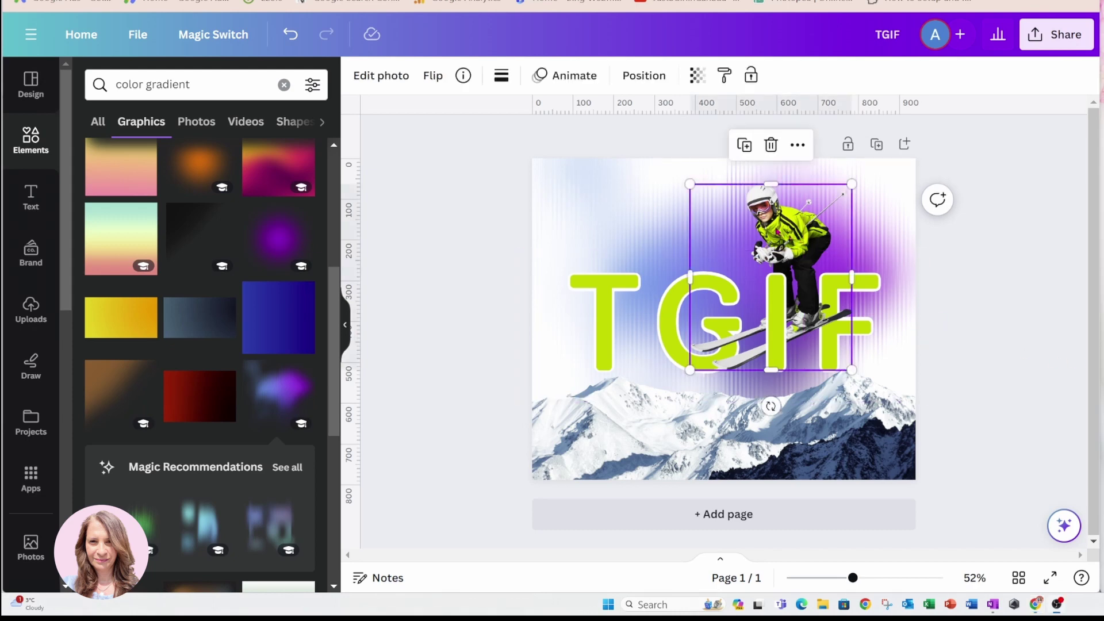
{"action": "left_click", "coordinate": [644, 76]}
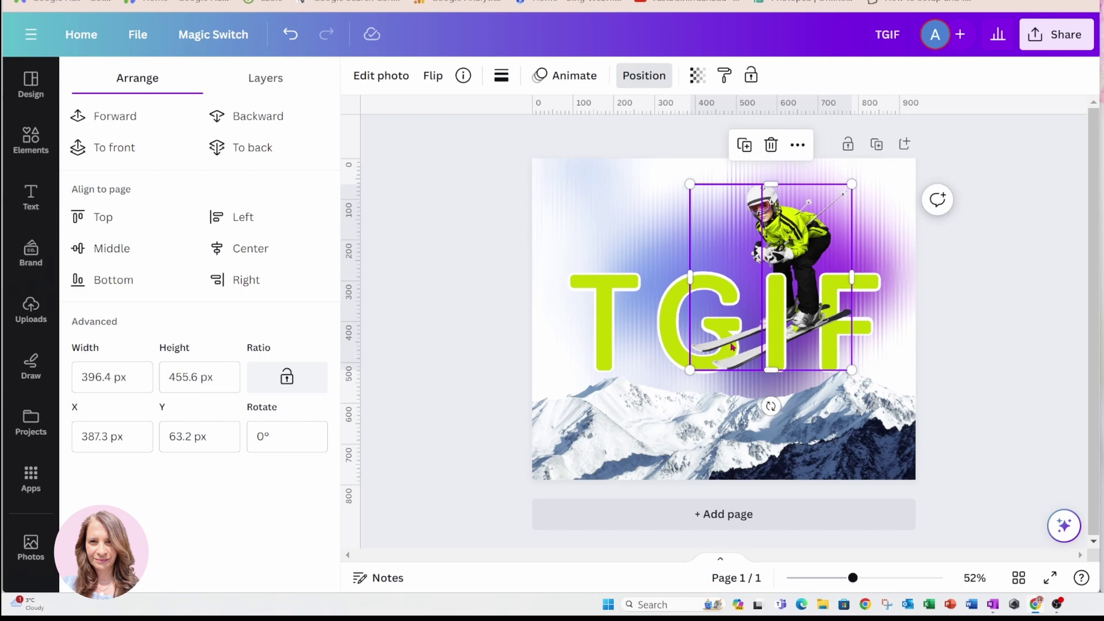
{"action": "left_click", "coordinate": [240, 154]}
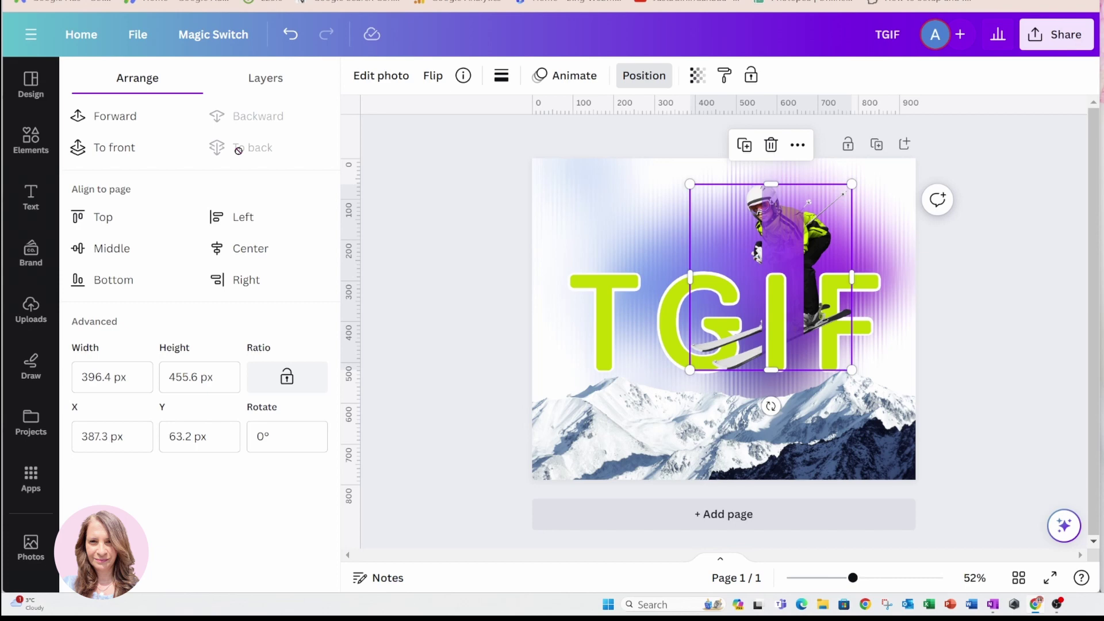
{"action": "left_click", "coordinate": [123, 120]}
{"action": "left_click", "coordinate": [232, 122]}
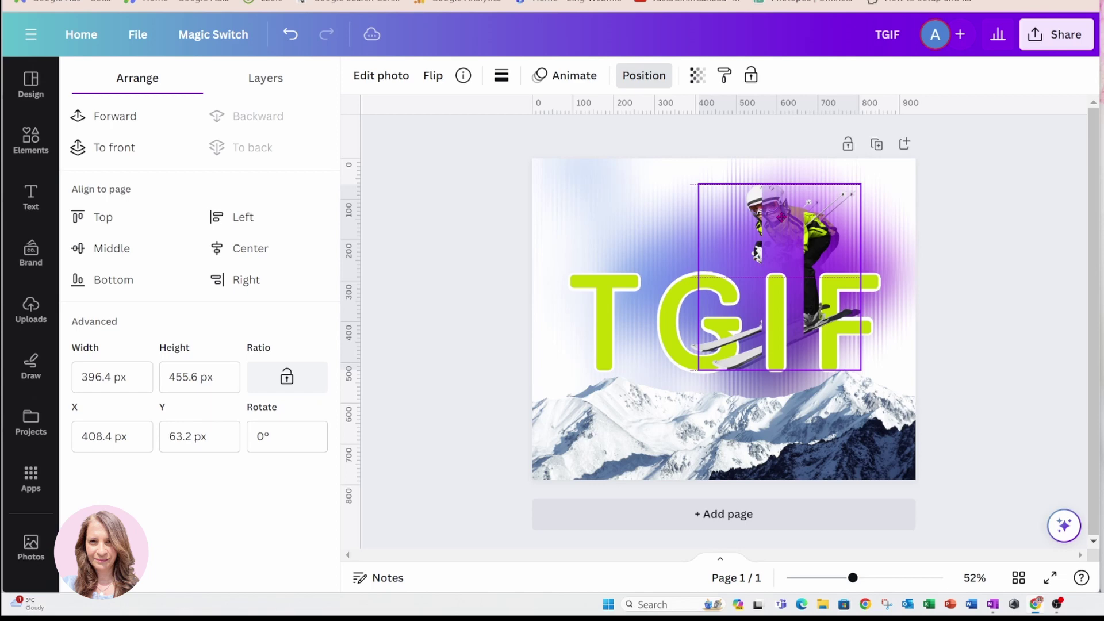
{"action": "left_click_drag", "start_coordinate": [779, 277], "coordinate": [785, 276]}
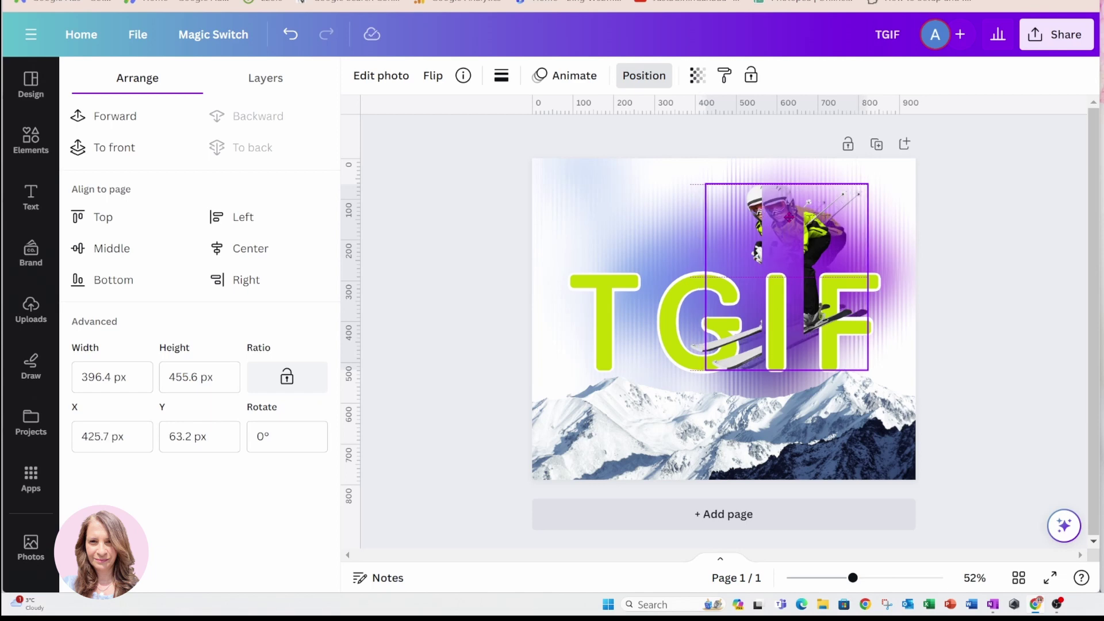
Move the purple glow beneath the skier in the layers list and nudge the skier slightly left
{"action": "left_click", "coordinate": [266, 78]}
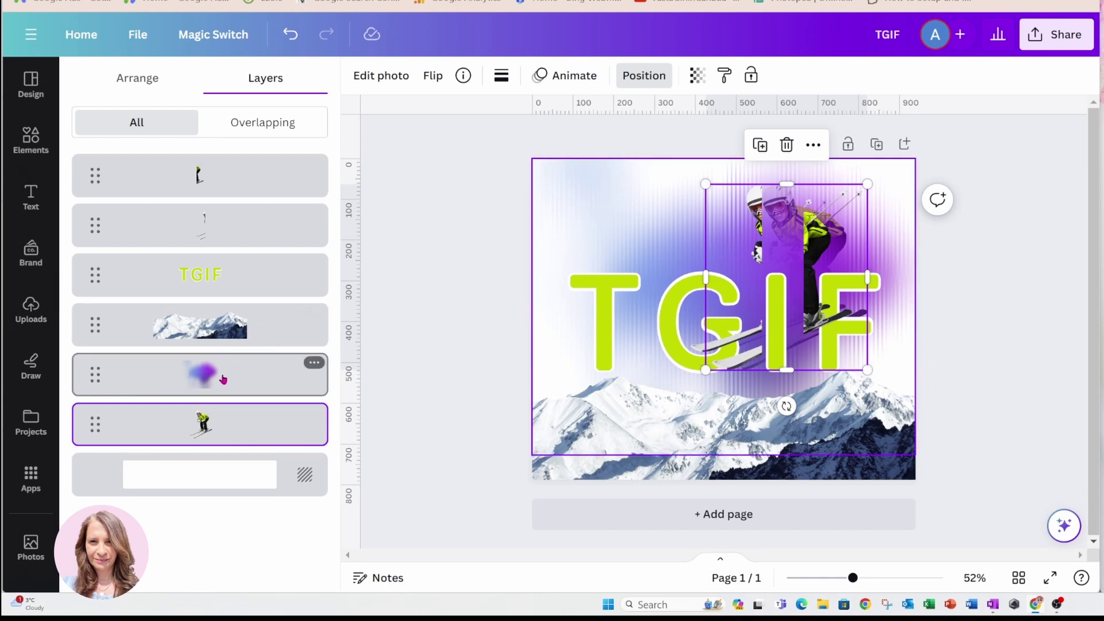
{"action": "left_click_drag", "start_coordinate": [222, 380], "coordinate": [220, 457]}
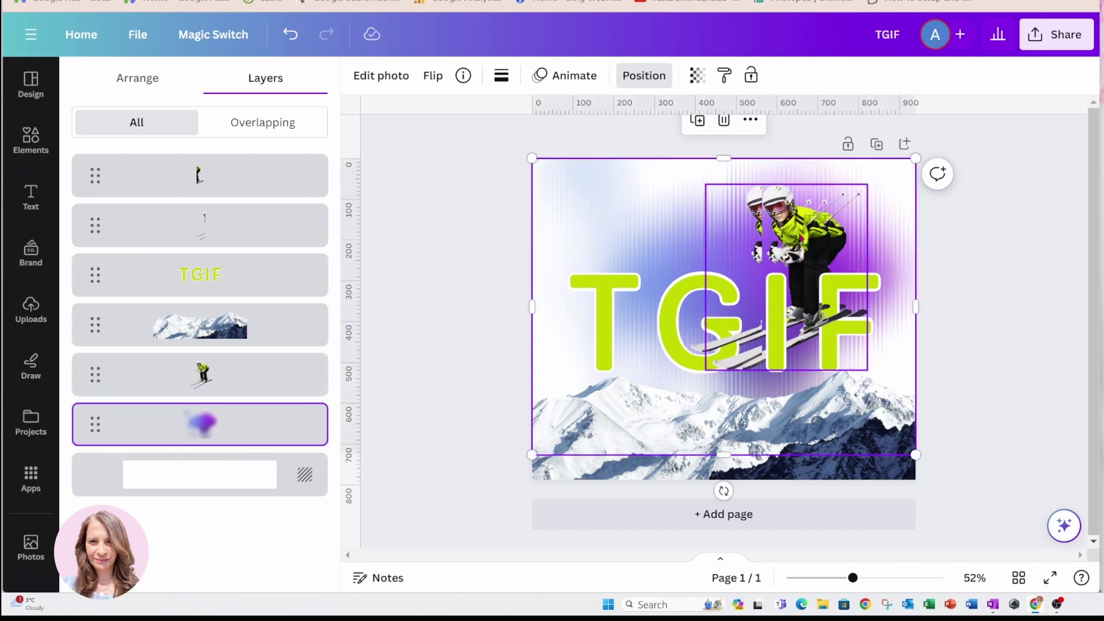
{"action": "left_click_drag", "start_coordinate": [786, 276], "coordinate": [770, 276]}
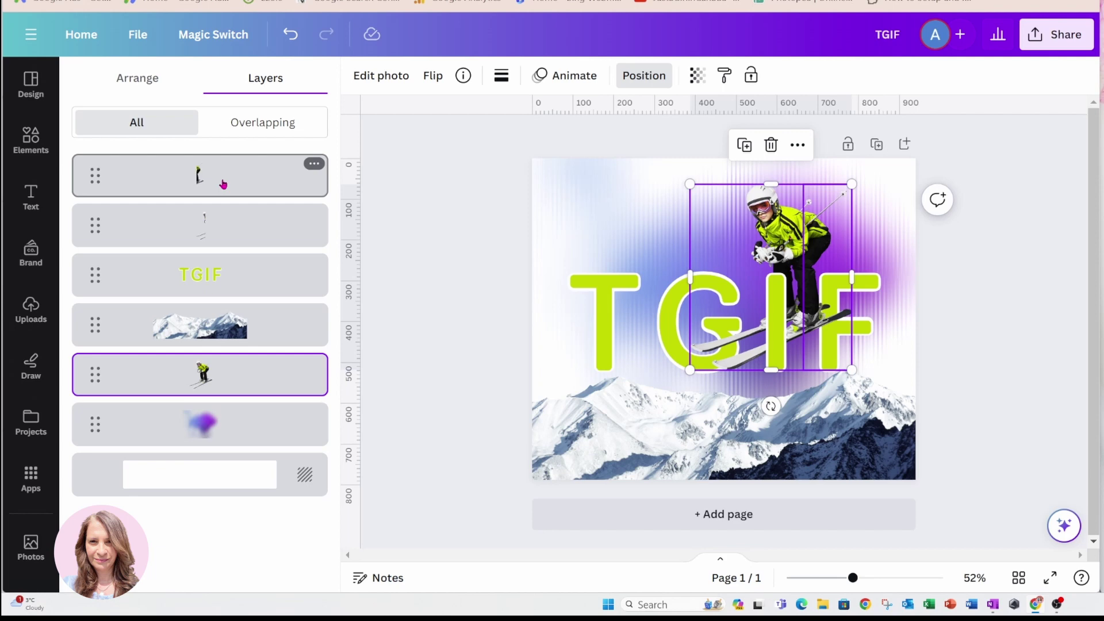
{"action": "mouse_move", "coordinate": [201, 225]}
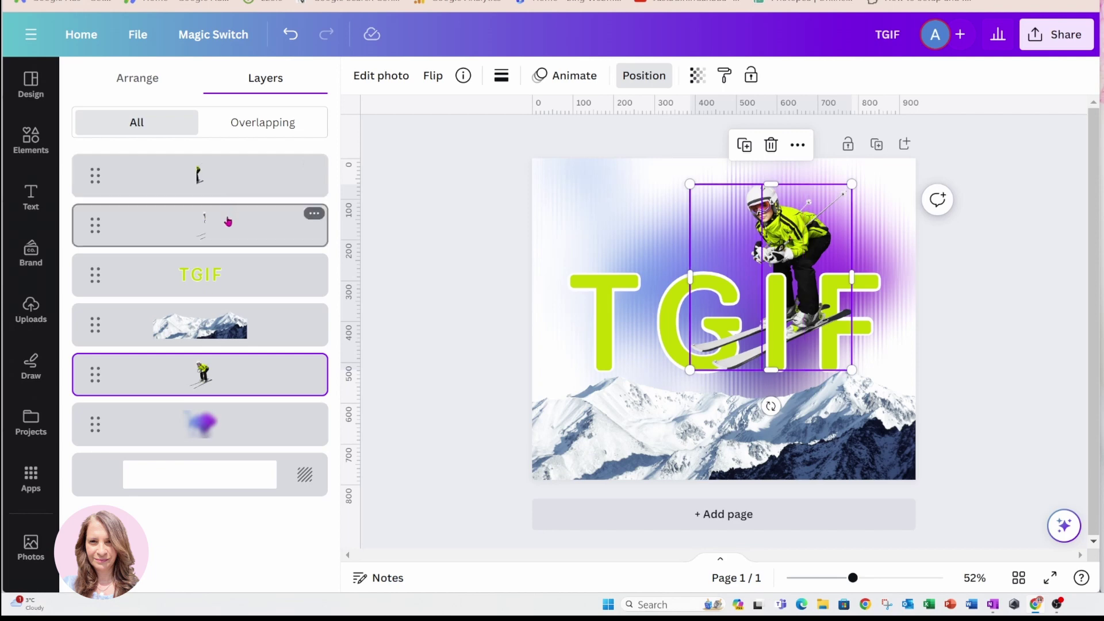
Bring the skier copy to the top of the stack and crop it to a narrow strip
{"action": "left_click_drag", "start_coordinate": [228, 222], "coordinate": [235, 160]}
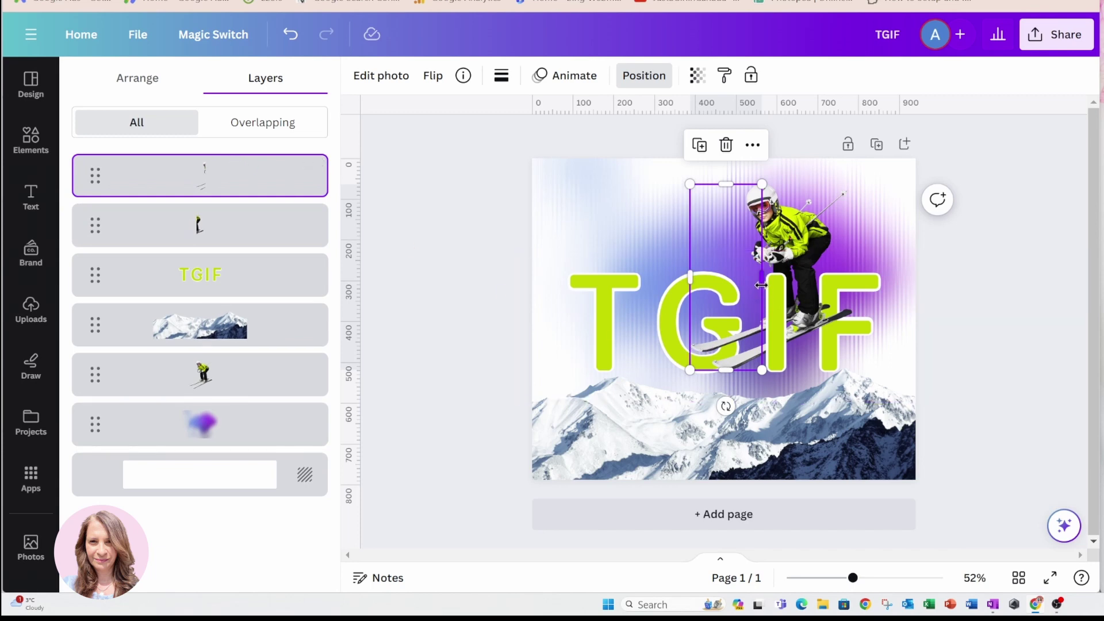
{"action": "left_click_drag", "start_coordinate": [762, 284], "coordinate": [711, 285]}
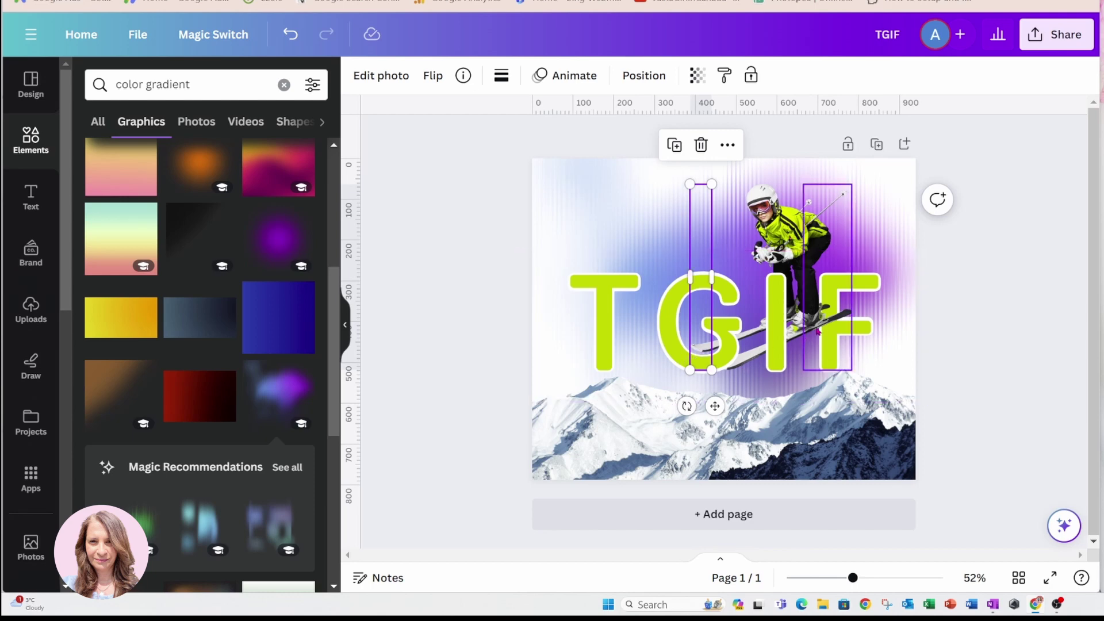
{"action": "left_click", "coordinate": [968, 291]}
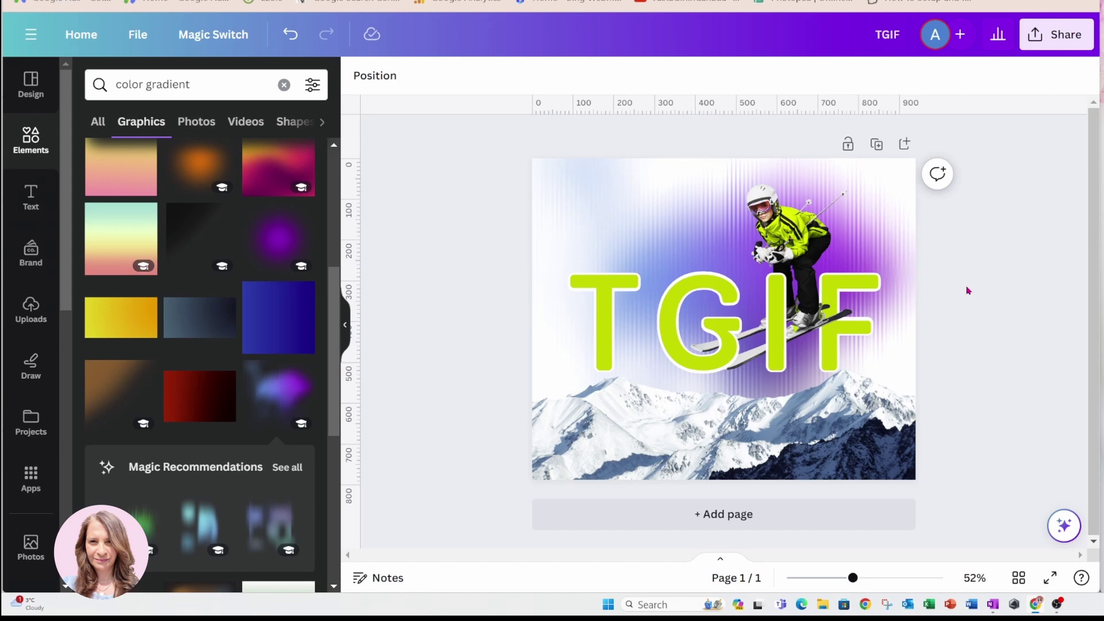
{"action": "left_click", "coordinate": [389, 76]}
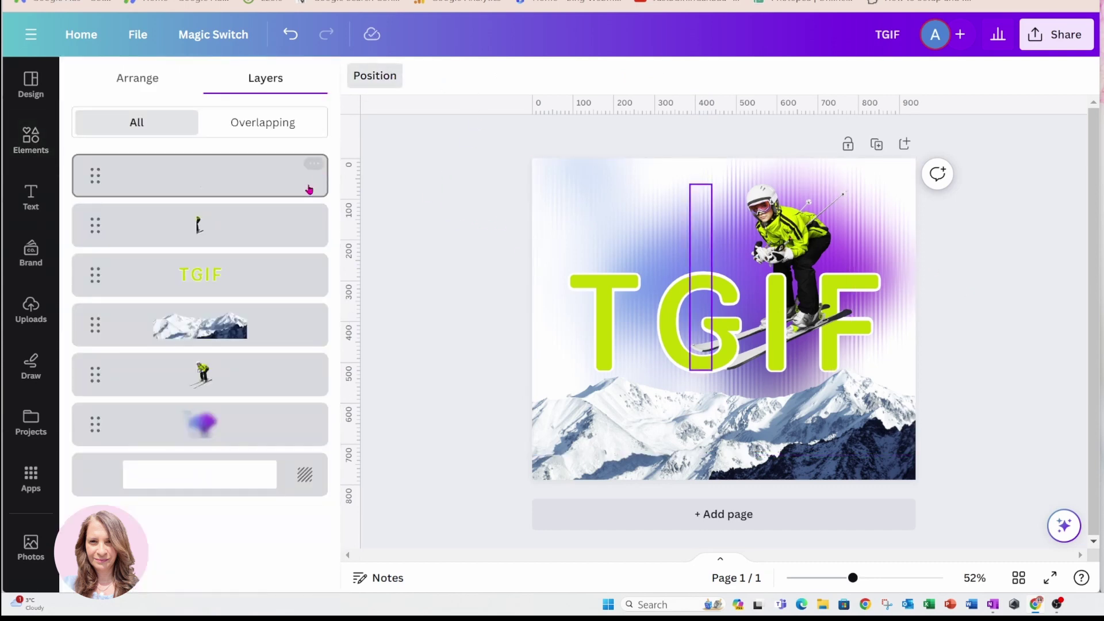
{"action": "left_click", "coordinate": [241, 225]}
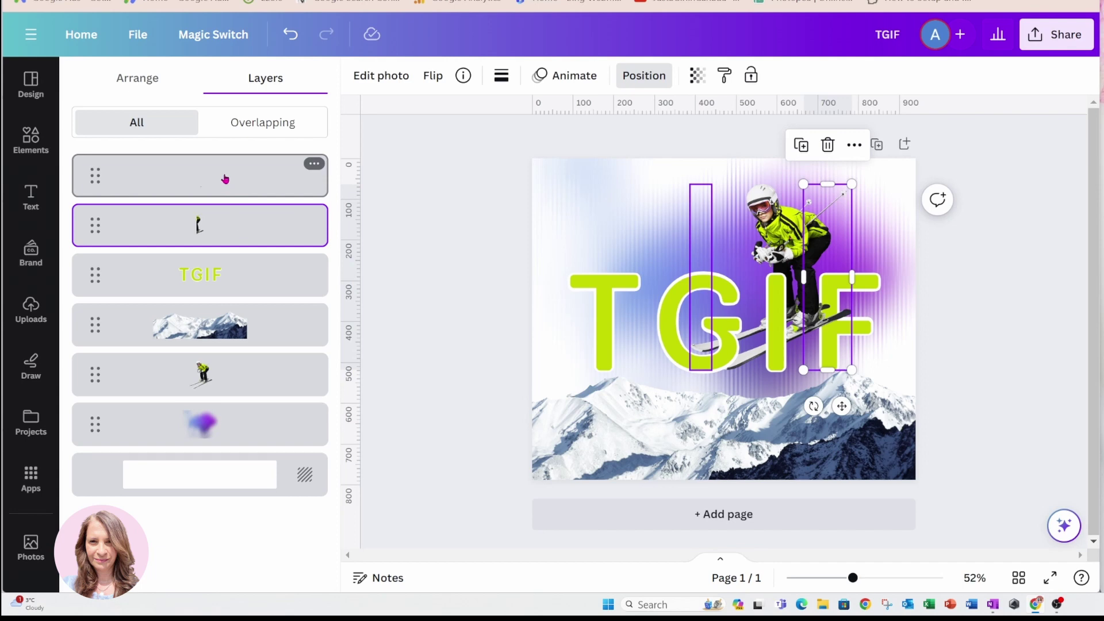
Group the three skier layers, enlarge the group and move it higher, then ungroup them
{"action": "left_click", "coordinate": [232, 193], "text": "shift"}
{"action": "left_click", "coordinate": [241, 374], "text": "shift"}
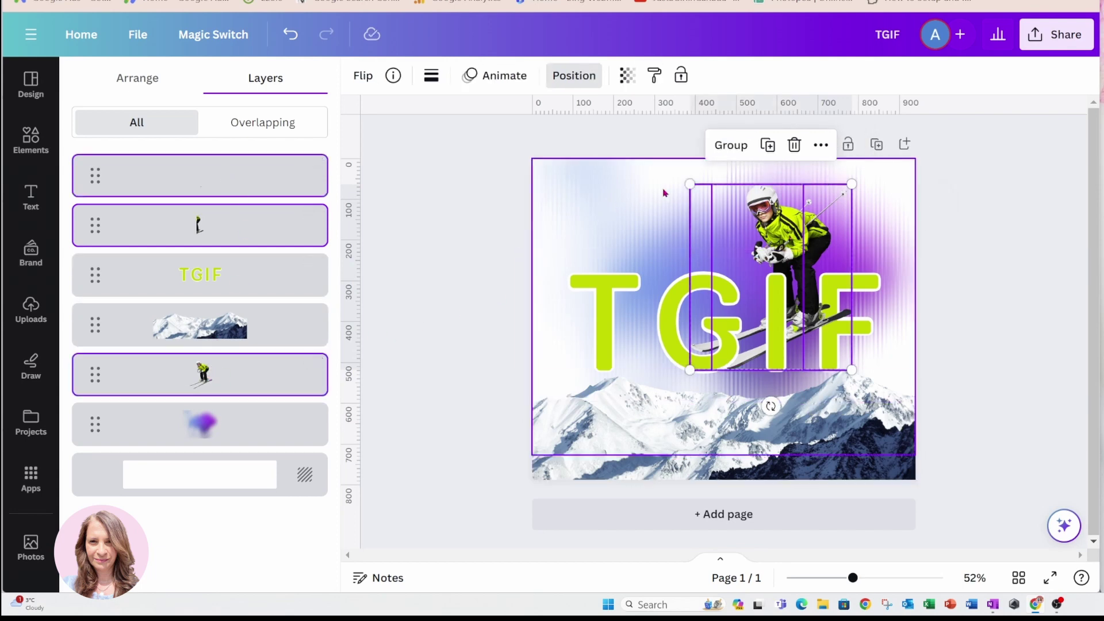
{"action": "left_click", "coordinate": [731, 144]}
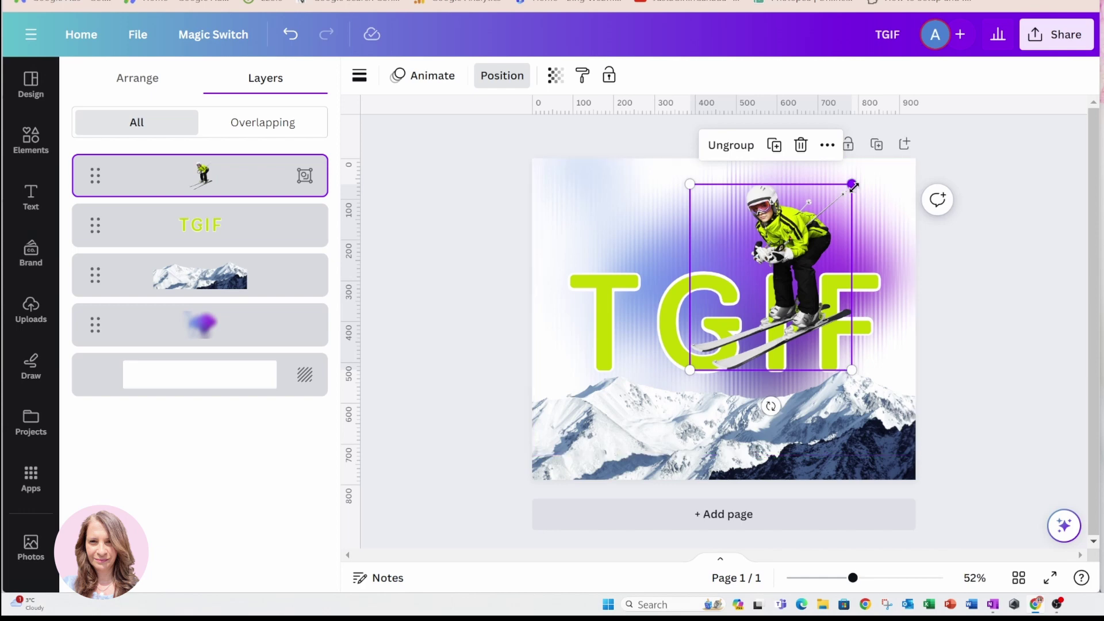
{"action": "left_click_drag", "start_coordinate": [852, 185], "coordinate": [876, 158]}
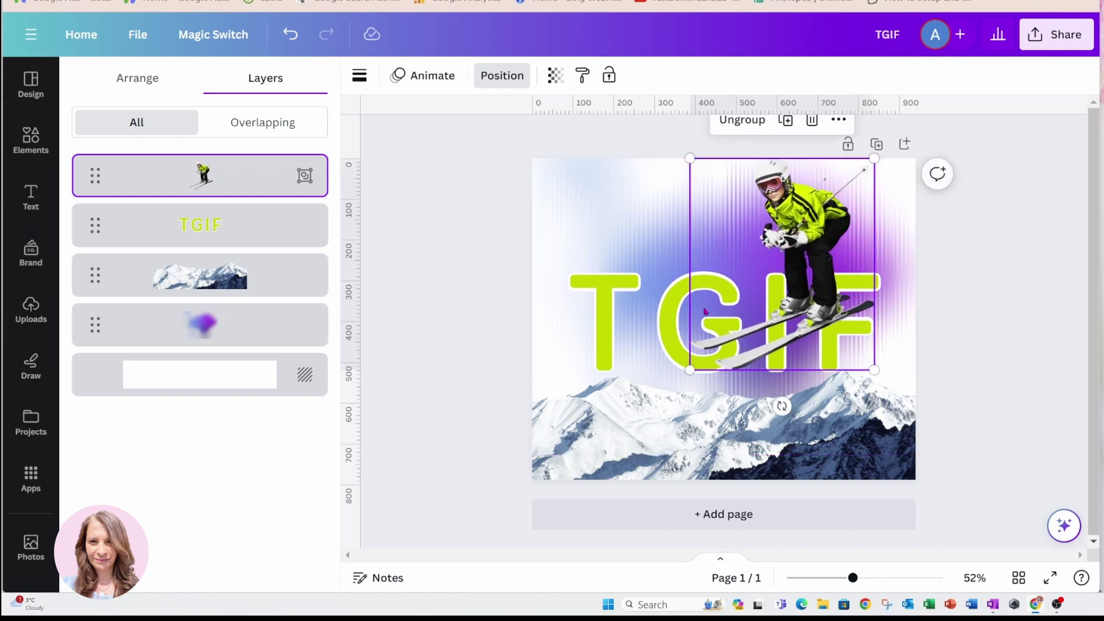
{"action": "left_click_drag", "start_coordinate": [686, 369], "coordinate": [662, 402]}
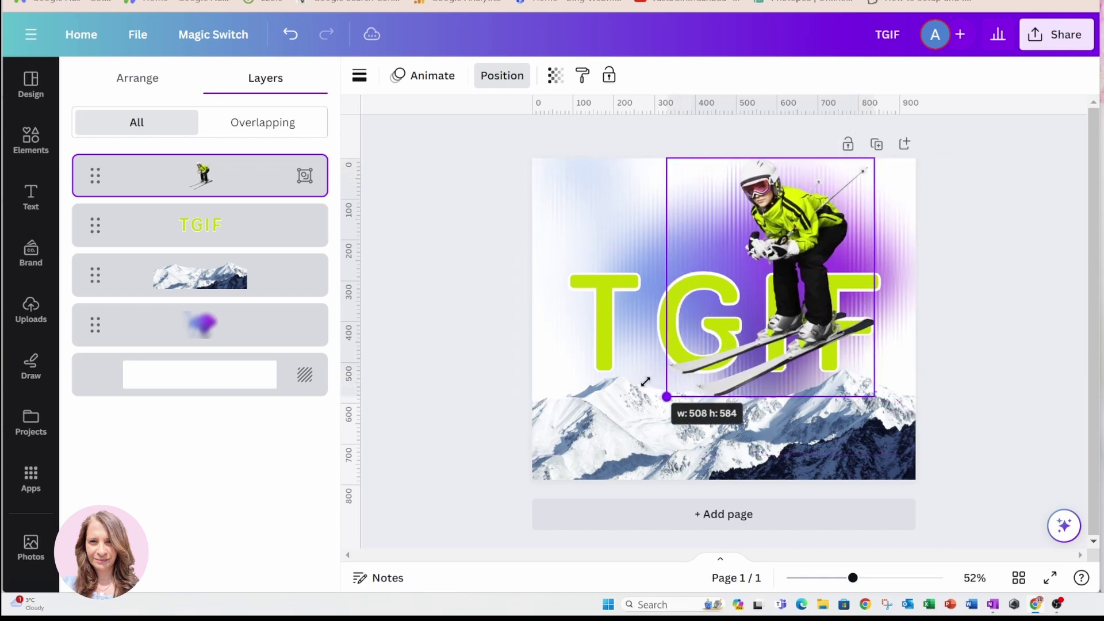
{"action": "mouse_move", "coordinate": [768, 284]}
{"action": "left_mouse_down"}
{"action": "mouse_move", "coordinate": [758, 270]}
{"action": "mouse_move", "coordinate": [765, 302]}
{"action": "left_mouse_up"}
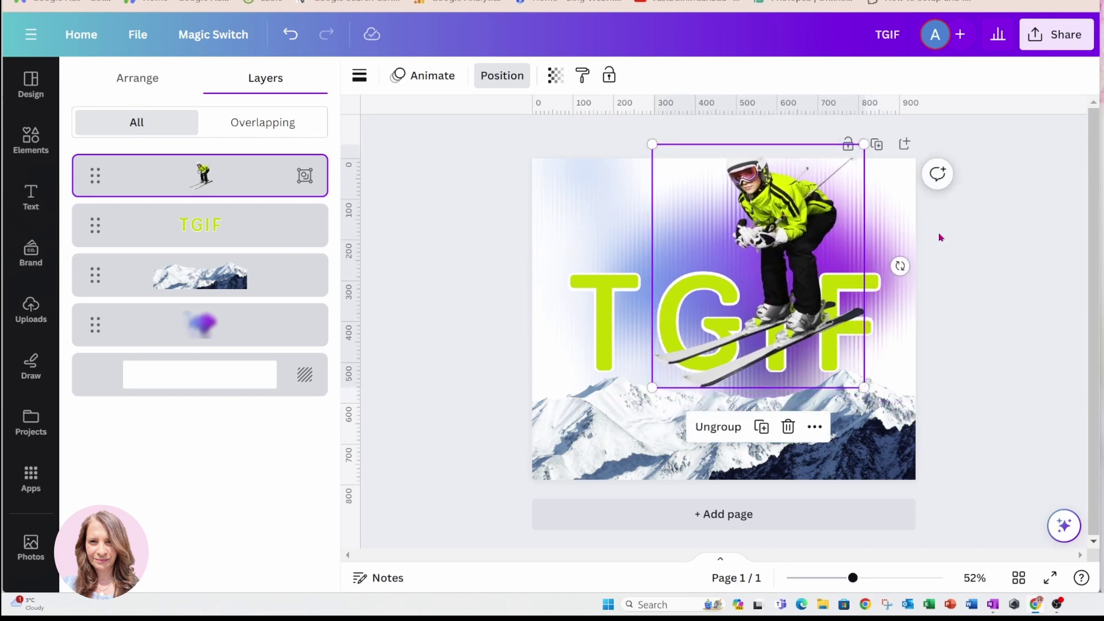
{"action": "left_click", "coordinate": [719, 426]}
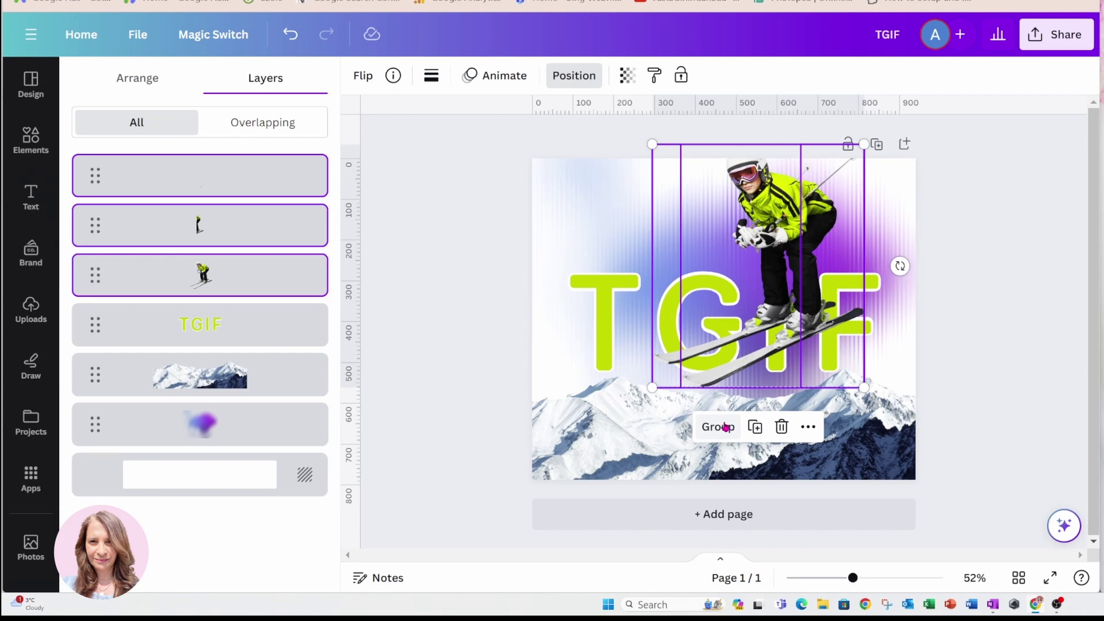
Move the full skier layer beneath the TGIF text in the layers list
{"action": "left_click", "coordinate": [986, 303]}
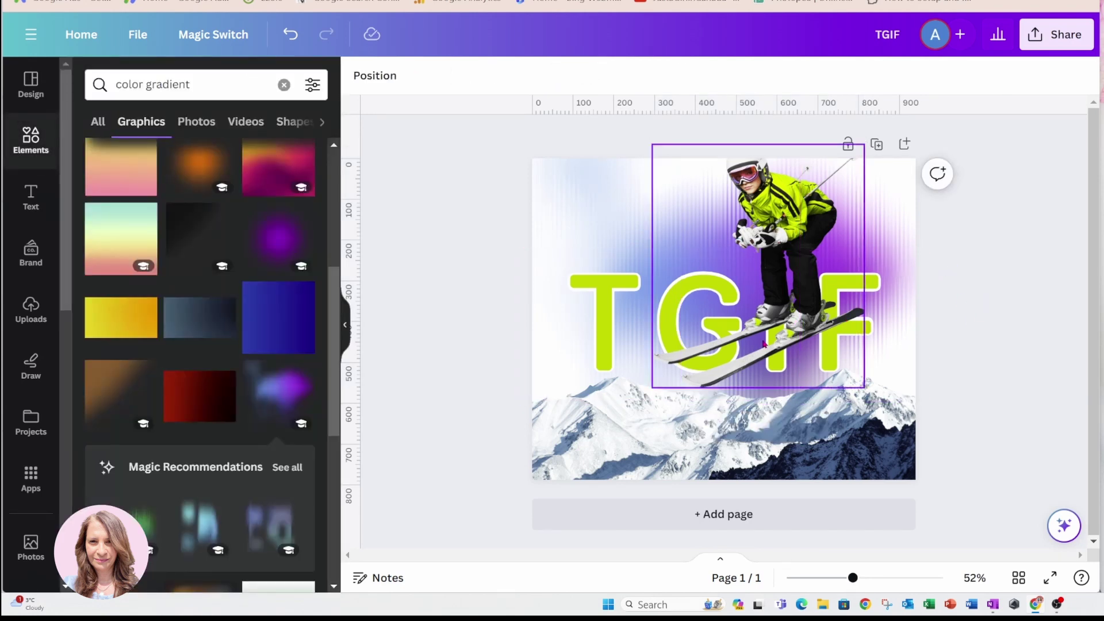
{"action": "left_click", "coordinate": [387, 83]}
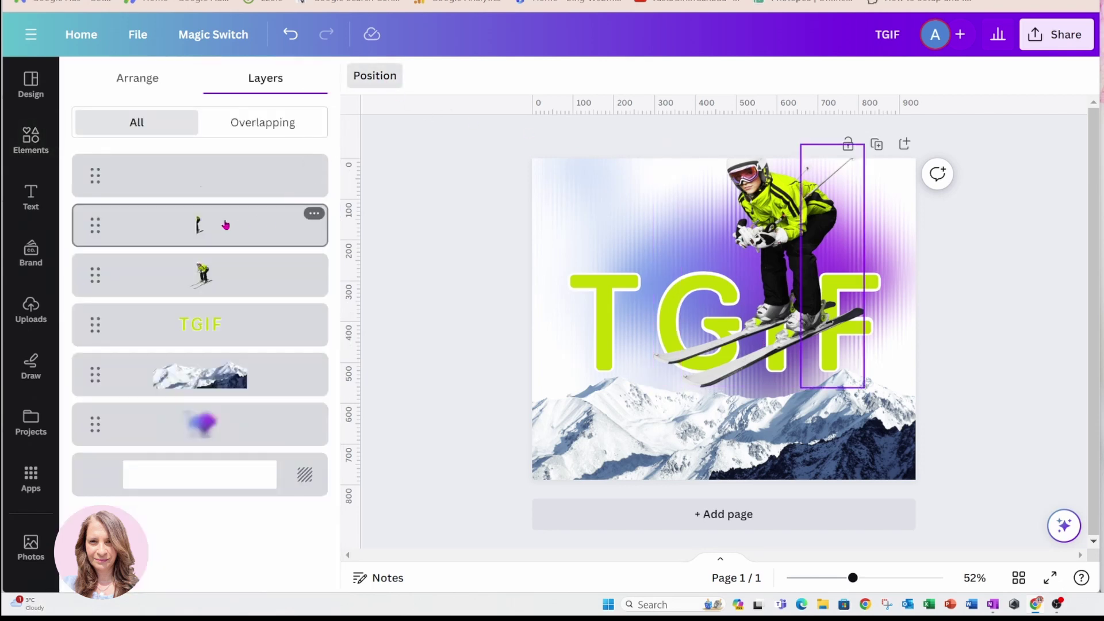
{"action": "left_click", "coordinate": [224, 279]}
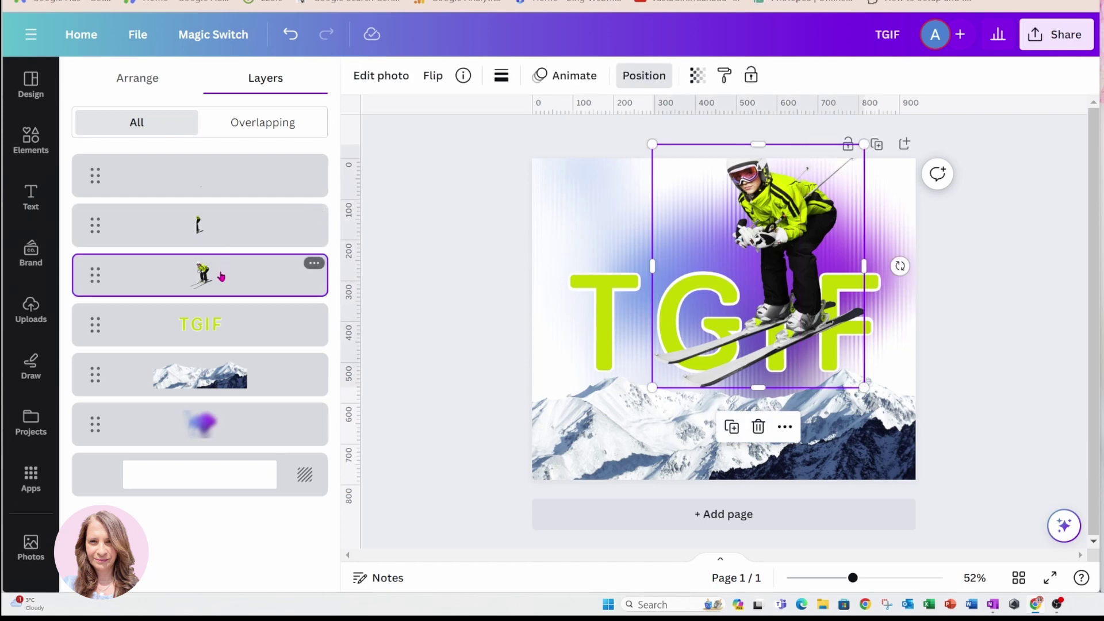
{"action": "left_click_drag", "start_coordinate": [223, 278], "coordinate": [223, 350]}
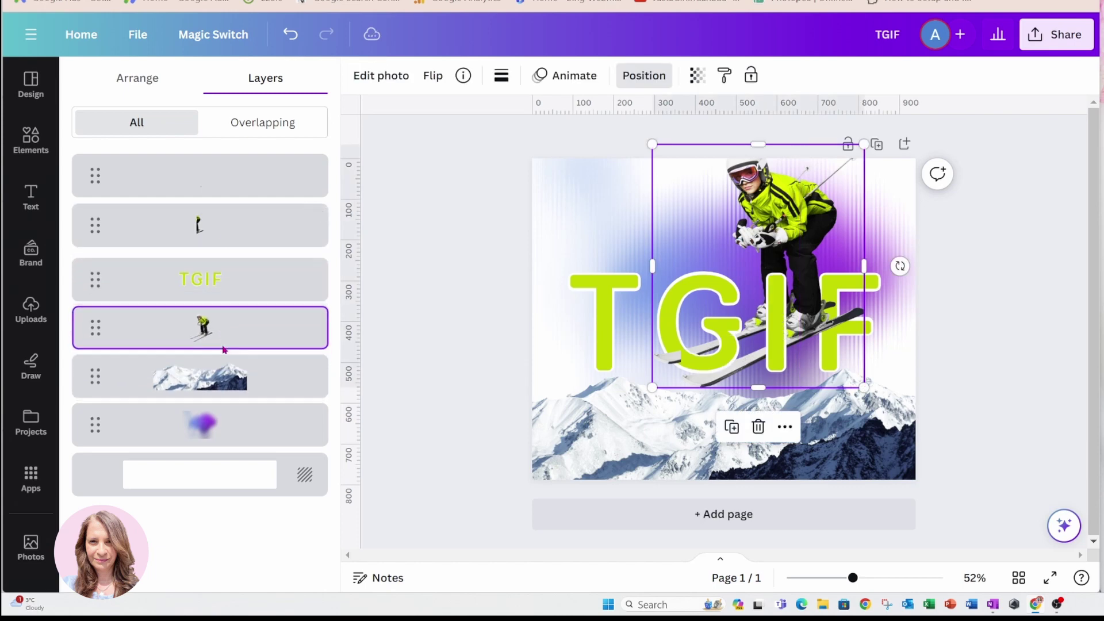
Undo an accidental skier move and widen the narrow strip covering the G
{"action": "left_click", "coordinate": [448, 201]}
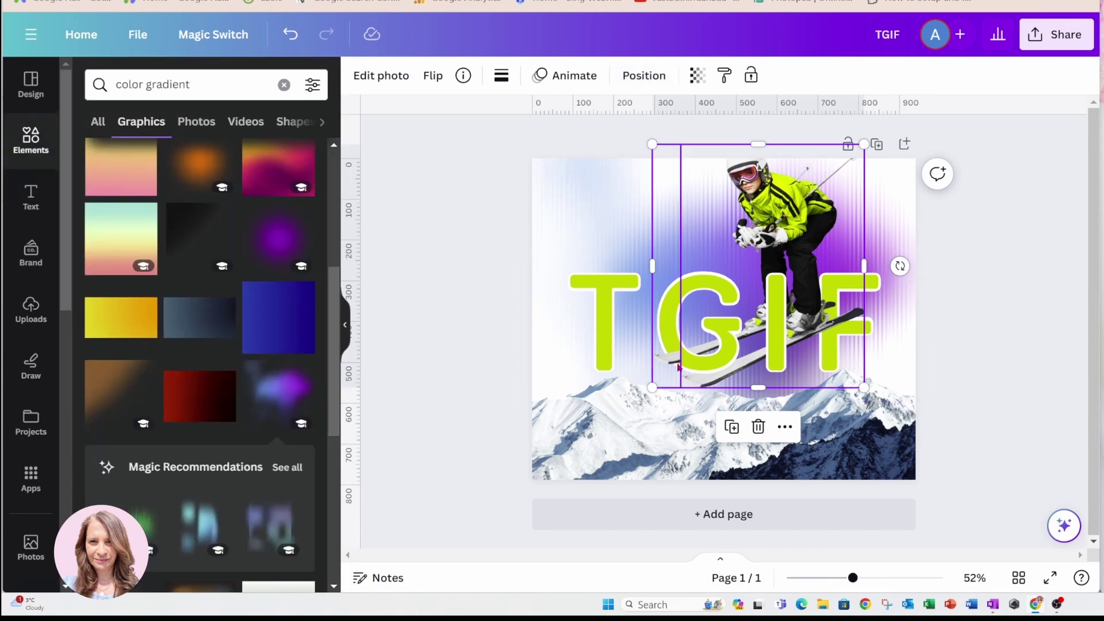
{"action": "left_click_drag", "start_coordinate": [678, 367], "coordinate": [670, 402]}
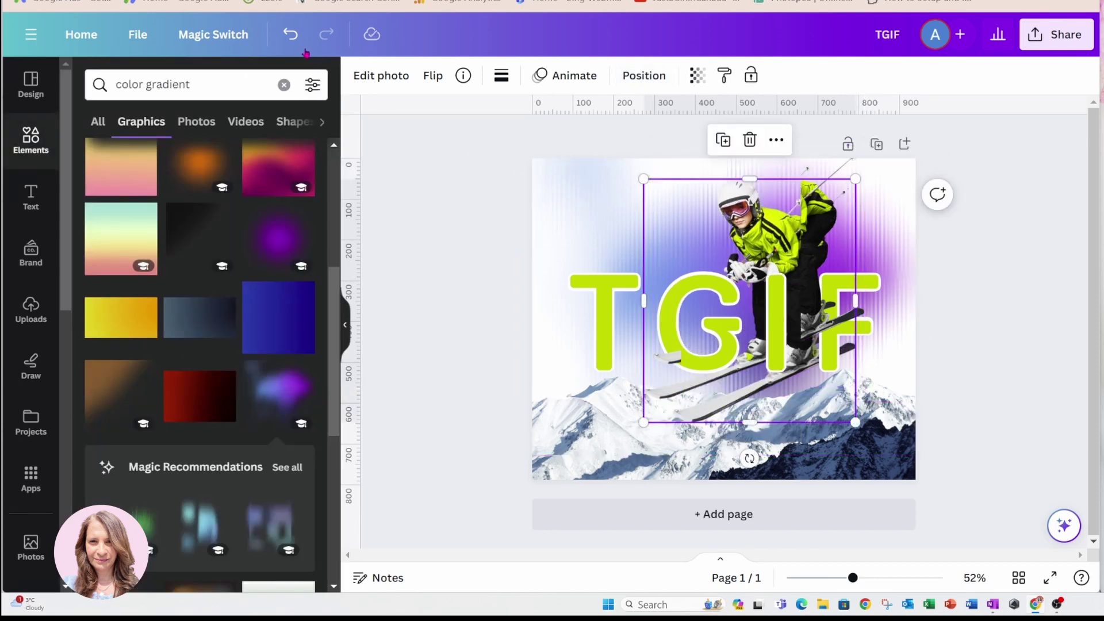
{"action": "left_click", "coordinate": [291, 33]}
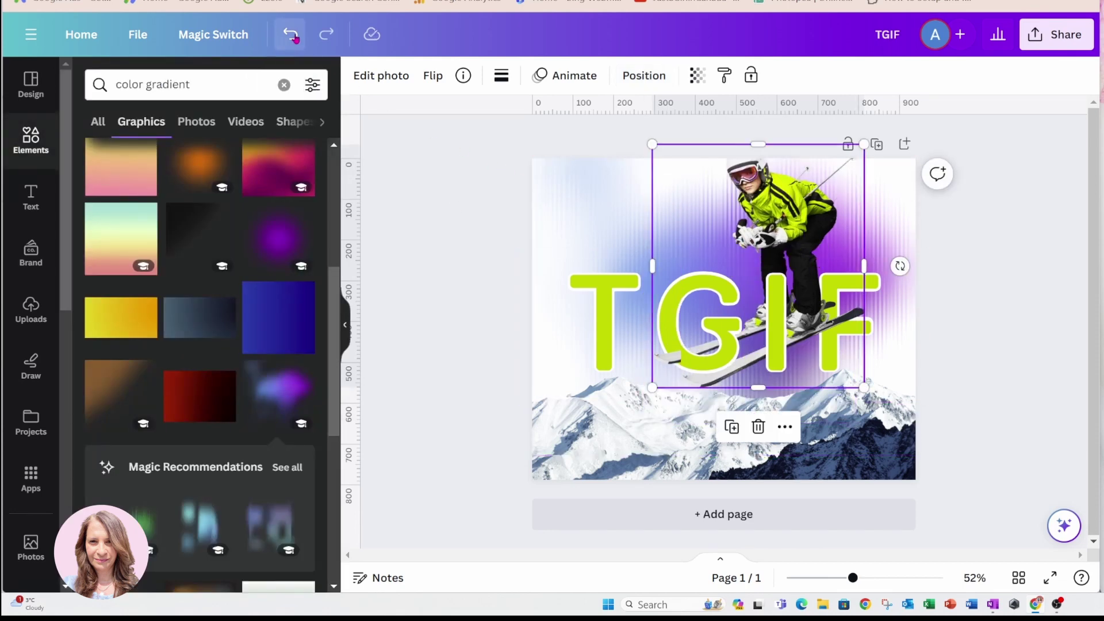
{"action": "left_click", "coordinate": [676, 278]}
{"action": "left_click_drag", "start_coordinate": [682, 265], "coordinate": [698, 266]}
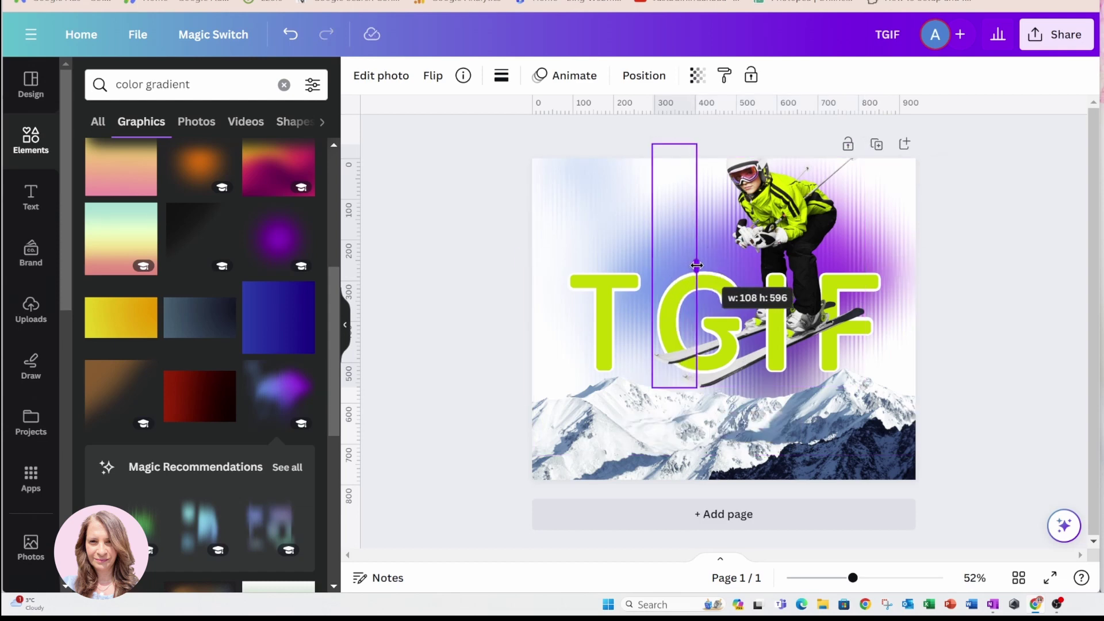
{"action": "left_click", "coordinate": [969, 224]}
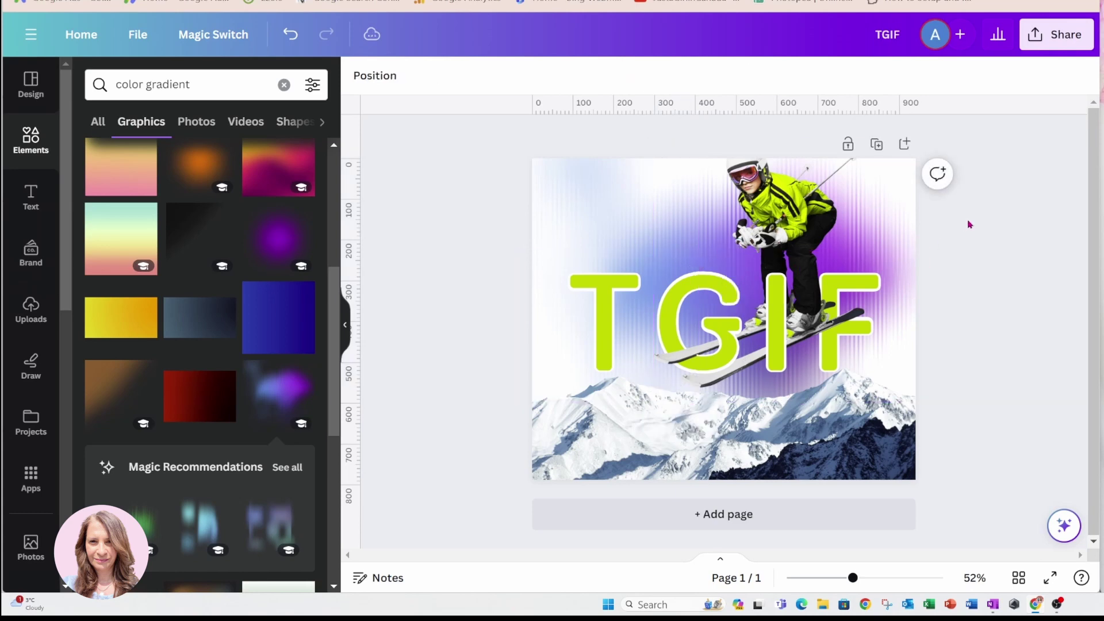